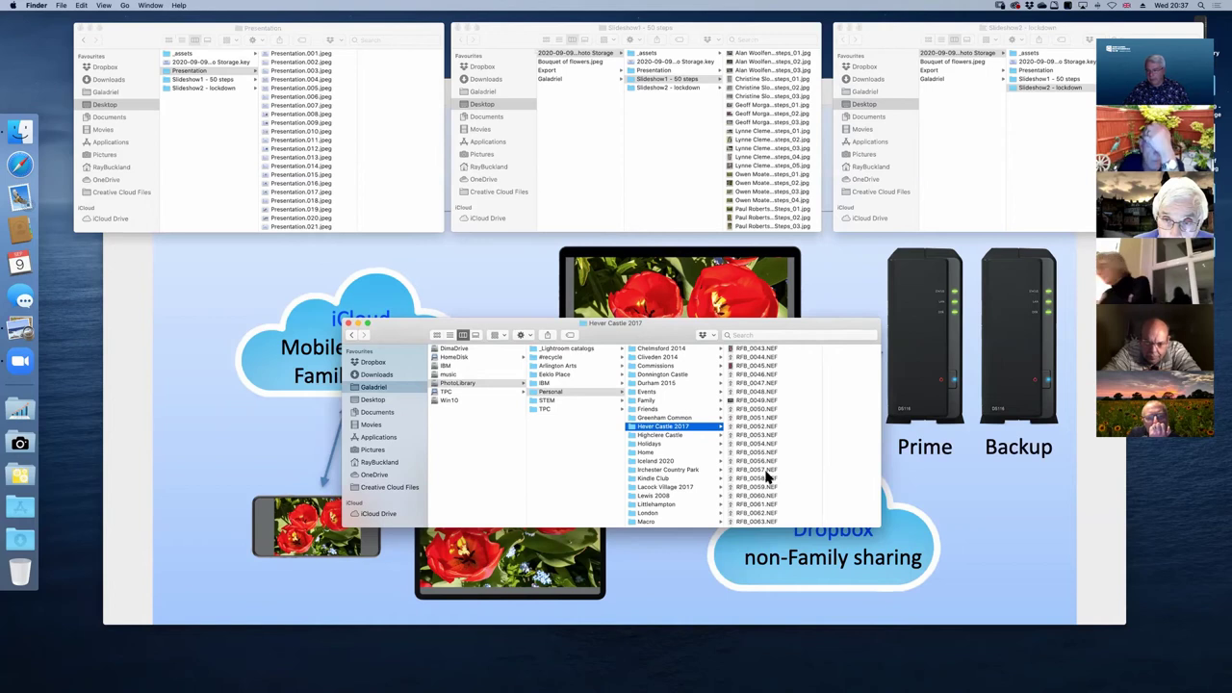
# Open Downloads in a separate Finder window and stack it beneath the Hever Castle 2017 window without overlap.
pyautogui.moveTo(741, 333); pyautogui.dragTo(746, 275)
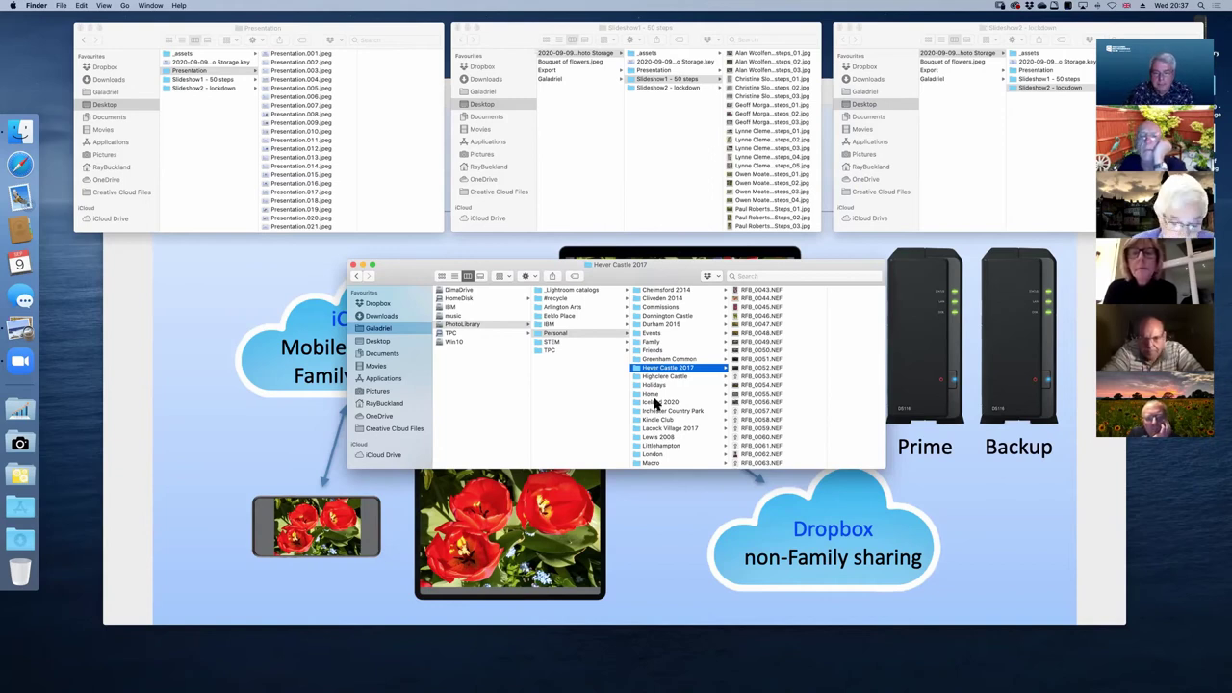
pyautogui.click(365, 316)
pyautogui.moveTo(409, 275); pyautogui.dragTo(413, 478)
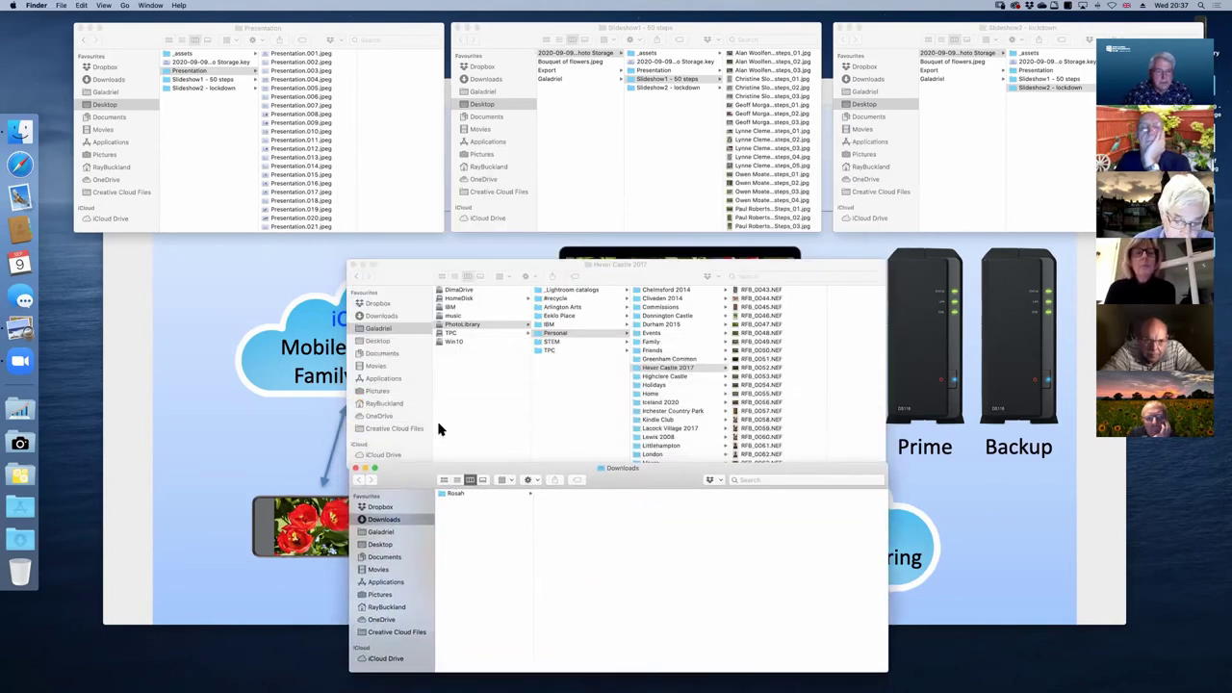
pyautogui.moveTo(409, 272); pyautogui.dragTo(418, 129)
pyautogui.moveTo(427, 489); pyautogui.dragTo(421, 373)
# Browse iCloud Drive, examining its Documents, First Lego League, Numbers, Keynote, Downloads, Desktop and Shortcuts folders.
pyautogui.scroll(-3, 406, 481)
pyautogui.click(405, 508)
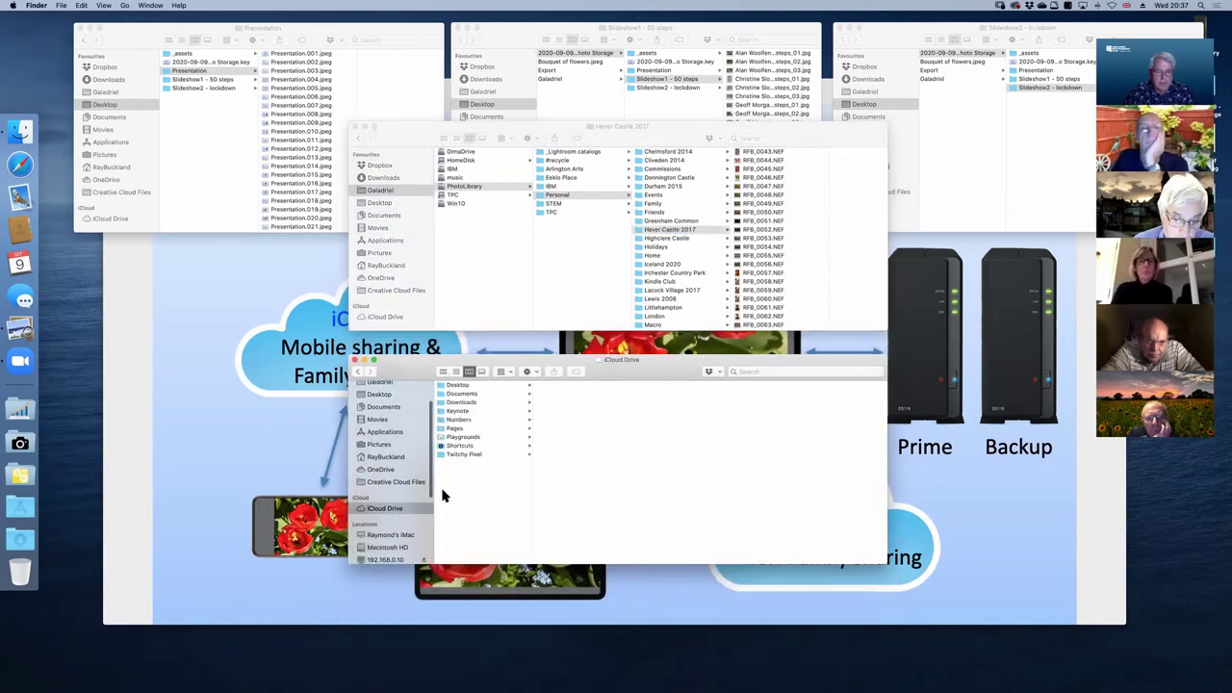
pyautogui.click(468, 394)
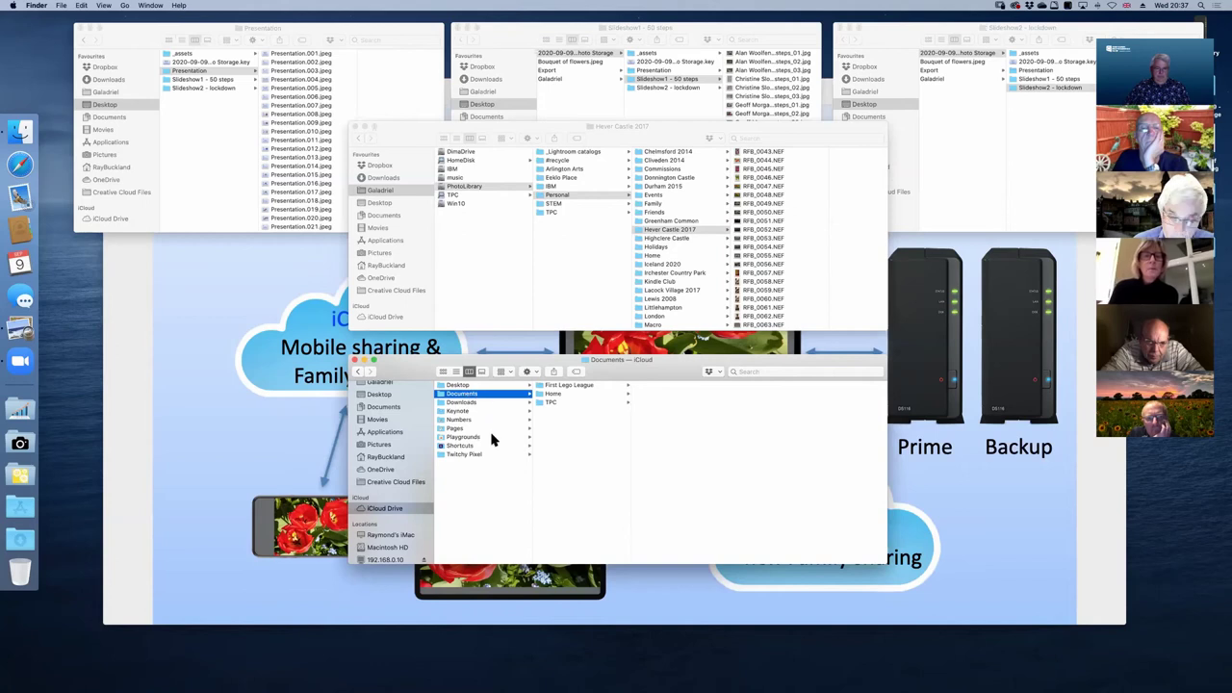
pyautogui.click(562, 385)
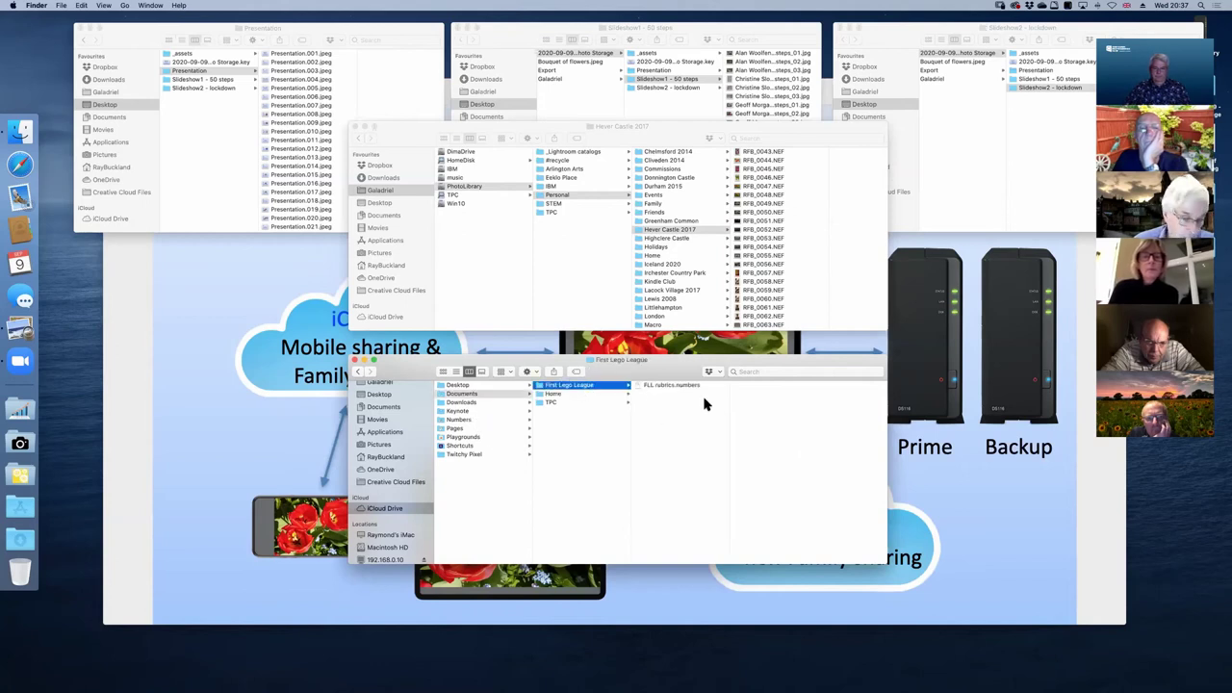
pyautogui.click(466, 422)
pyautogui.click(462, 411)
pyautogui.click(471, 401)
pyautogui.click(469, 386)
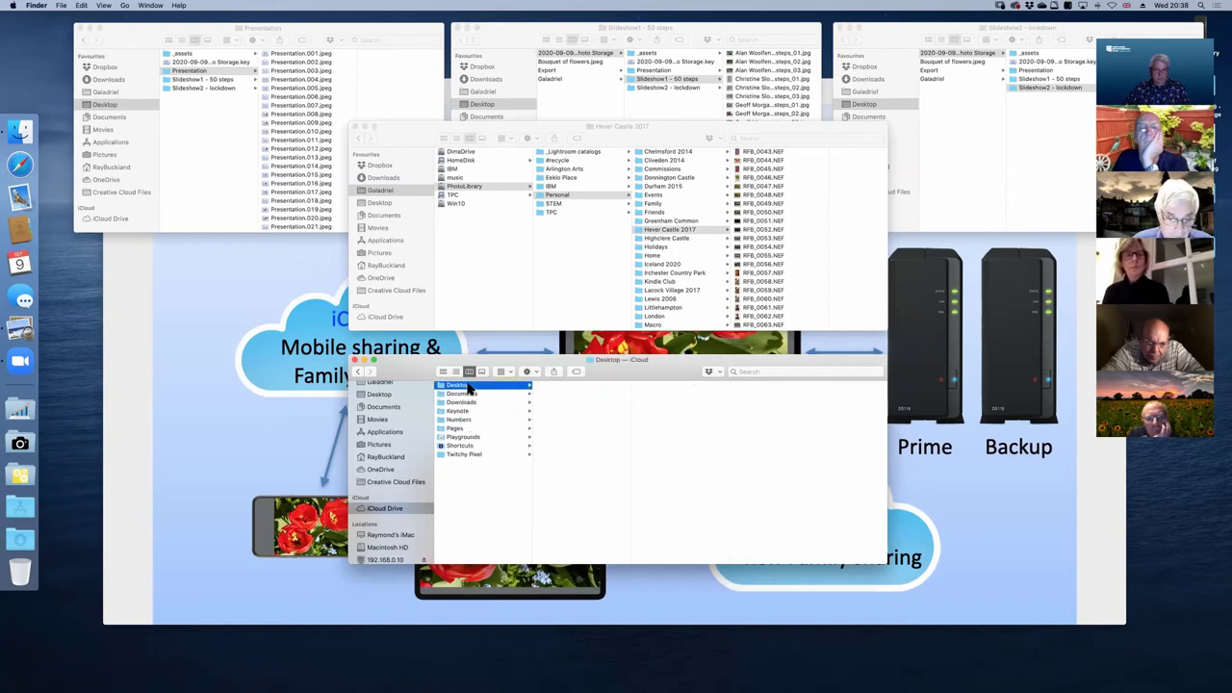
pyautogui.click(468, 446)
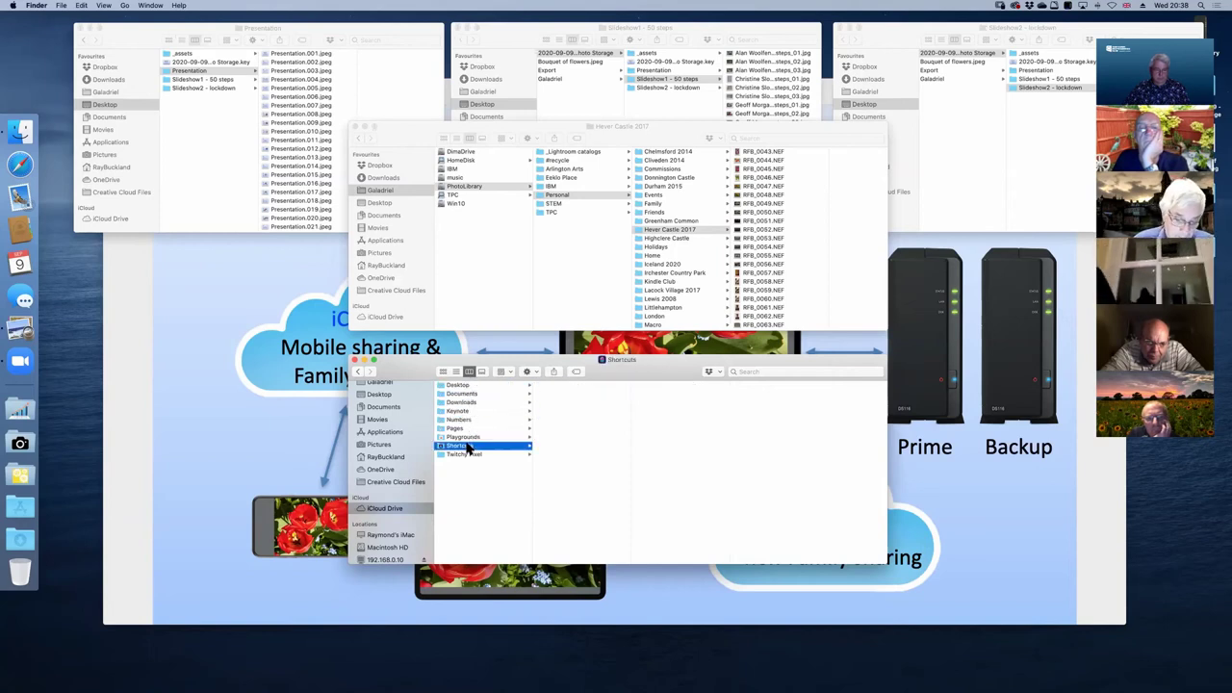
# Browse Dropbox through TPC Committee, Training, 2019 and Digital Basics to the contents of the 12 May 2019 folder.
pyautogui.scroll(3, 418, 406)
pyautogui.click(380, 399)
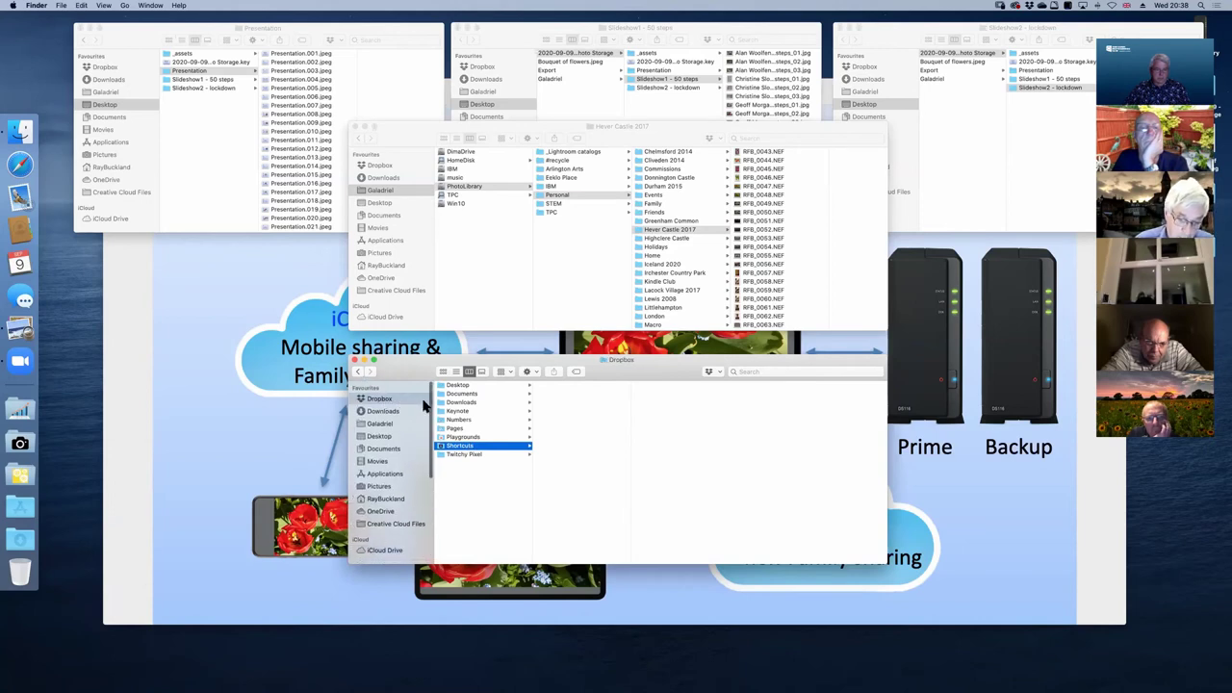
pyautogui.click(484, 410)
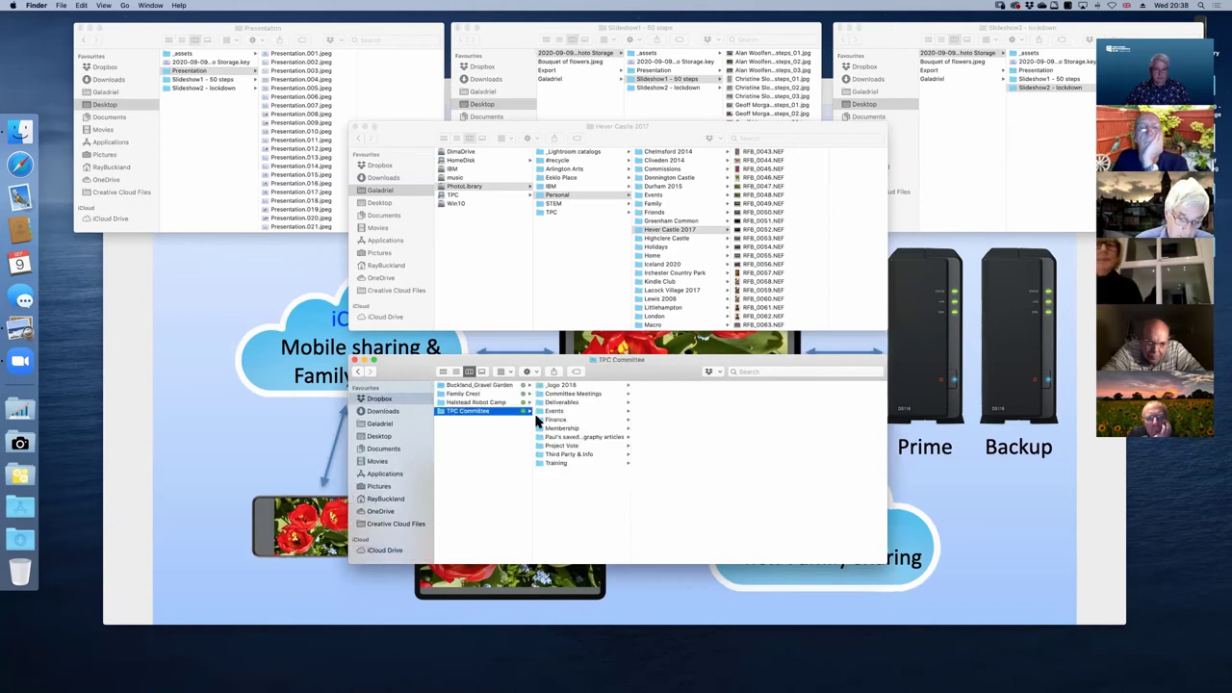
pyautogui.click(571, 464)
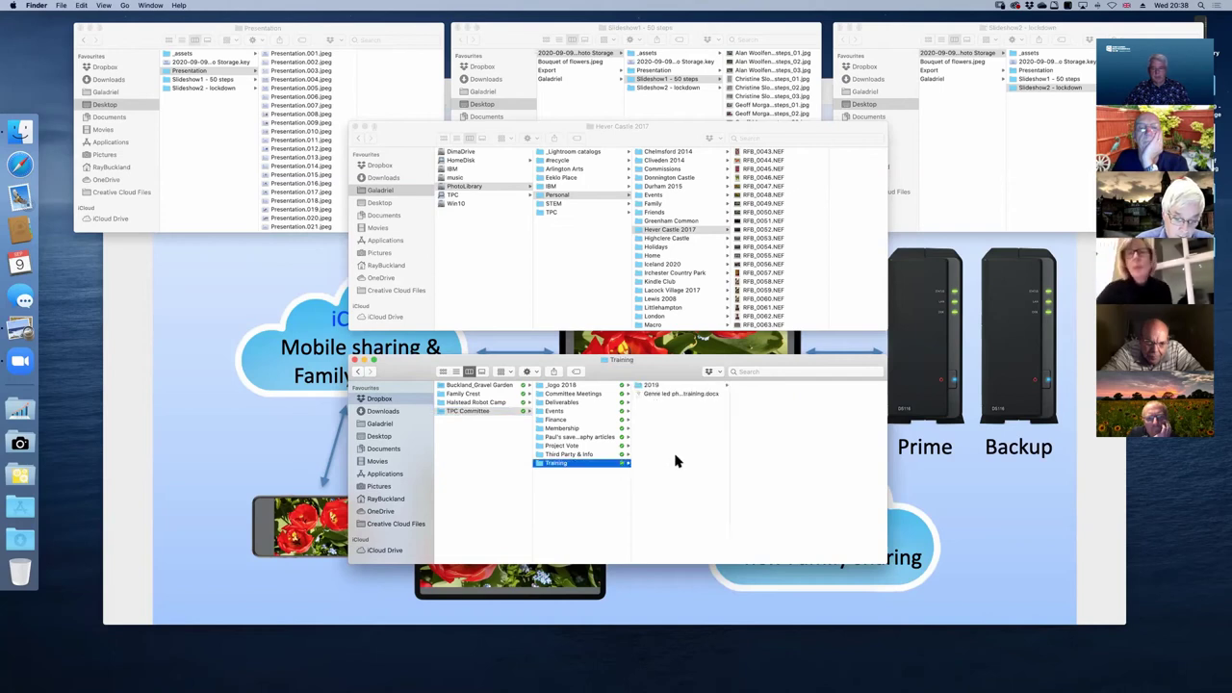
pyautogui.click(691, 385)
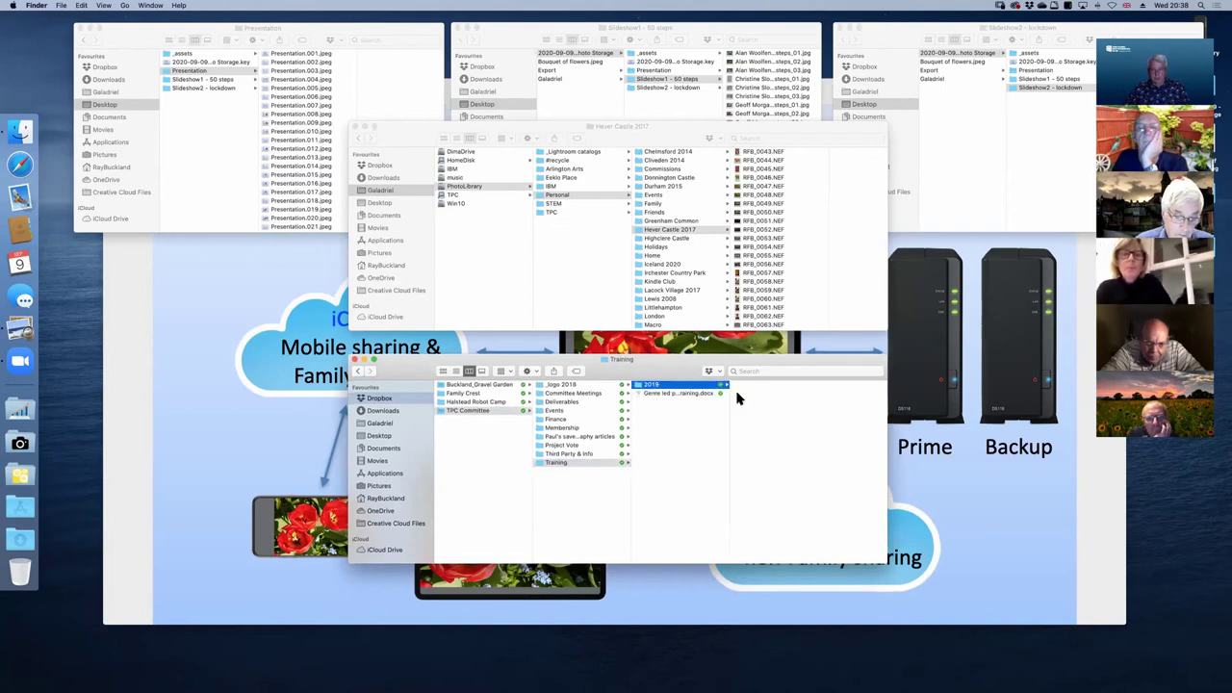
pyautogui.click(763, 386)
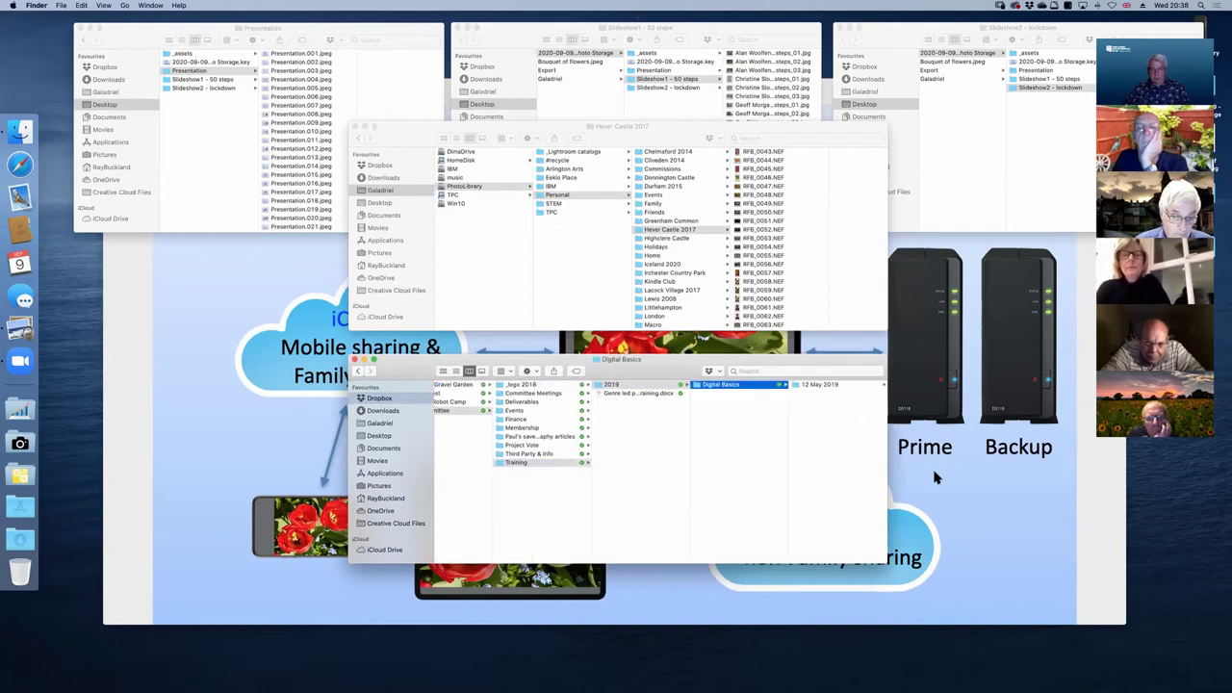
pyautogui.click(837, 384)
# Shift the Dropbox window aside and copy the Hever Castle 2017 folder from PhotoLibrary's Personal folder into Dropbox.
pyautogui.moveTo(853, 365); pyautogui.dragTo(721, 365)
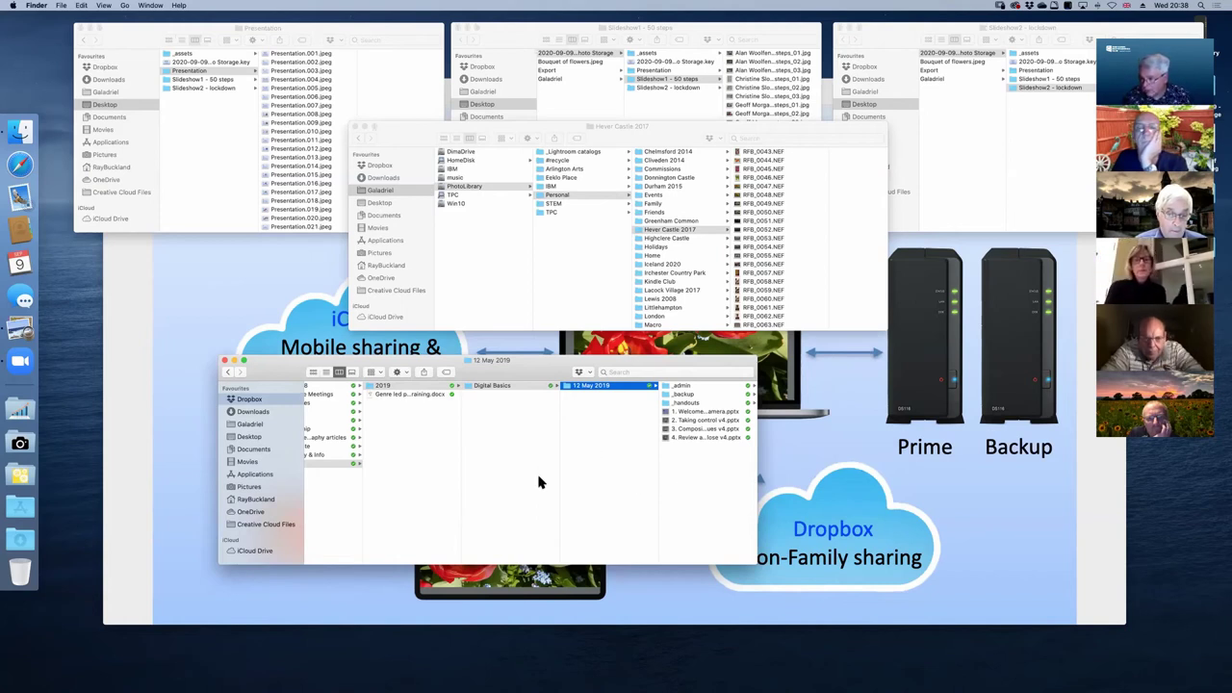
pyautogui.click(702, 229)
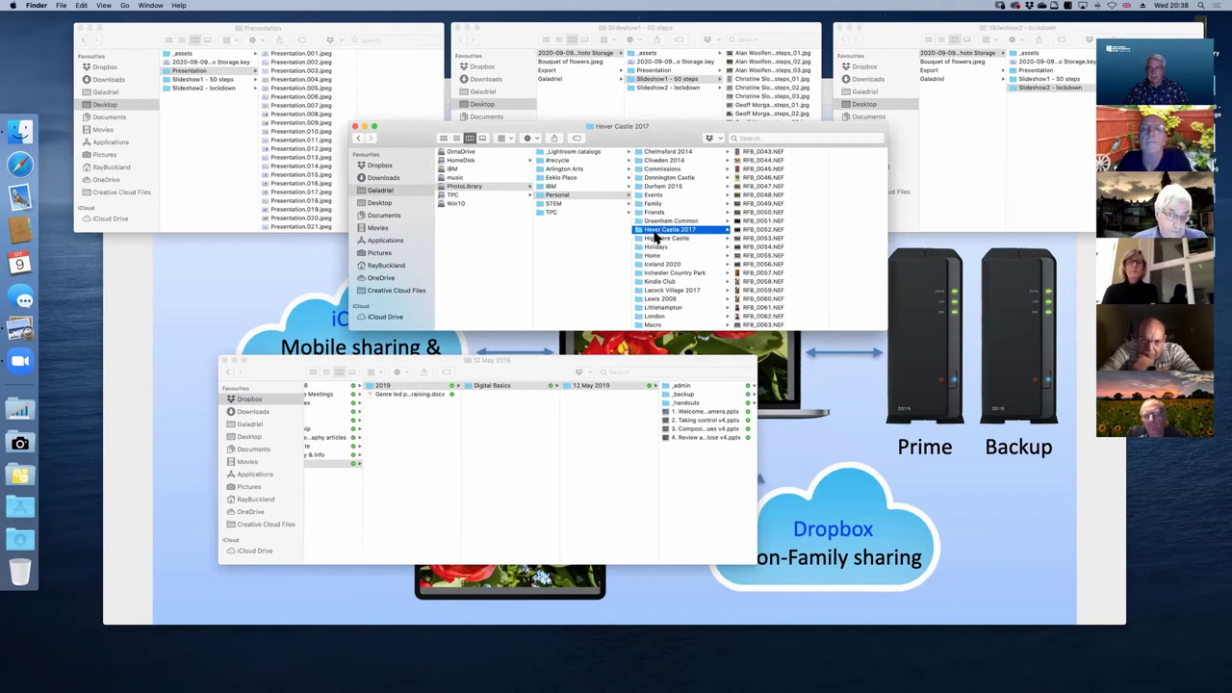
pyautogui.moveTo(639, 235); pyautogui.dragTo(275, 406)
pyautogui.hscroll(-5, 426, 430)
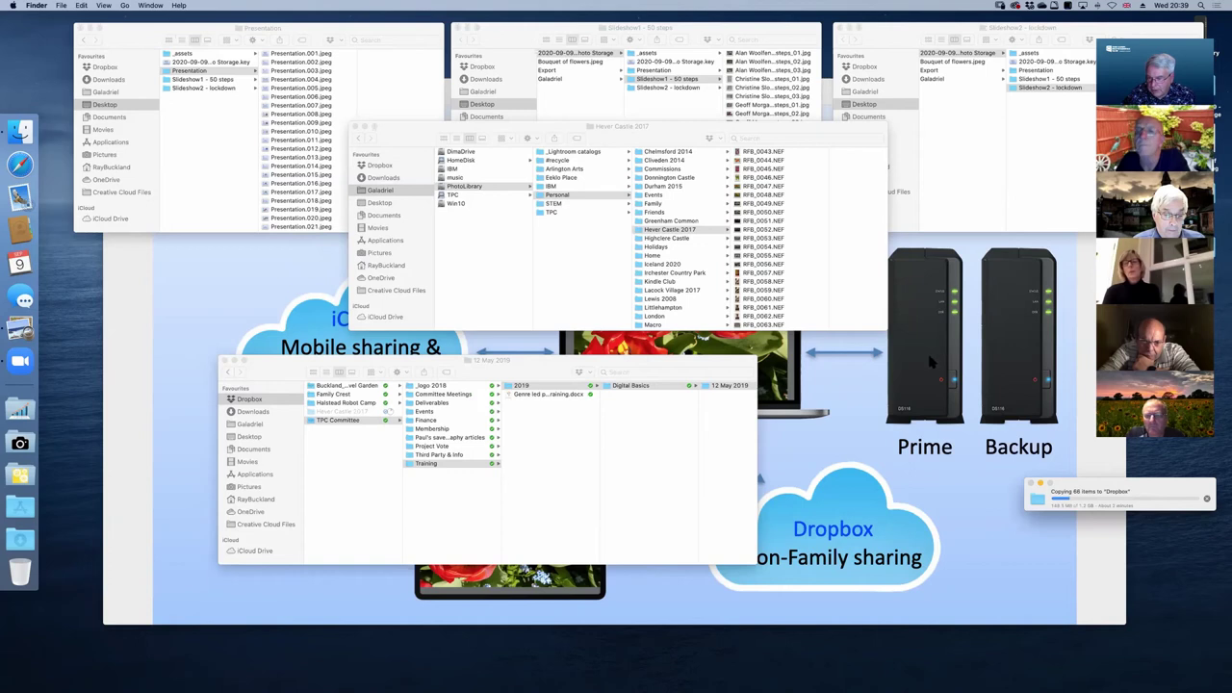
# Bring the My set-up slide in Preview to the front, and return to the Finder window showing Dropbox.
pyautogui.click(840, 419)
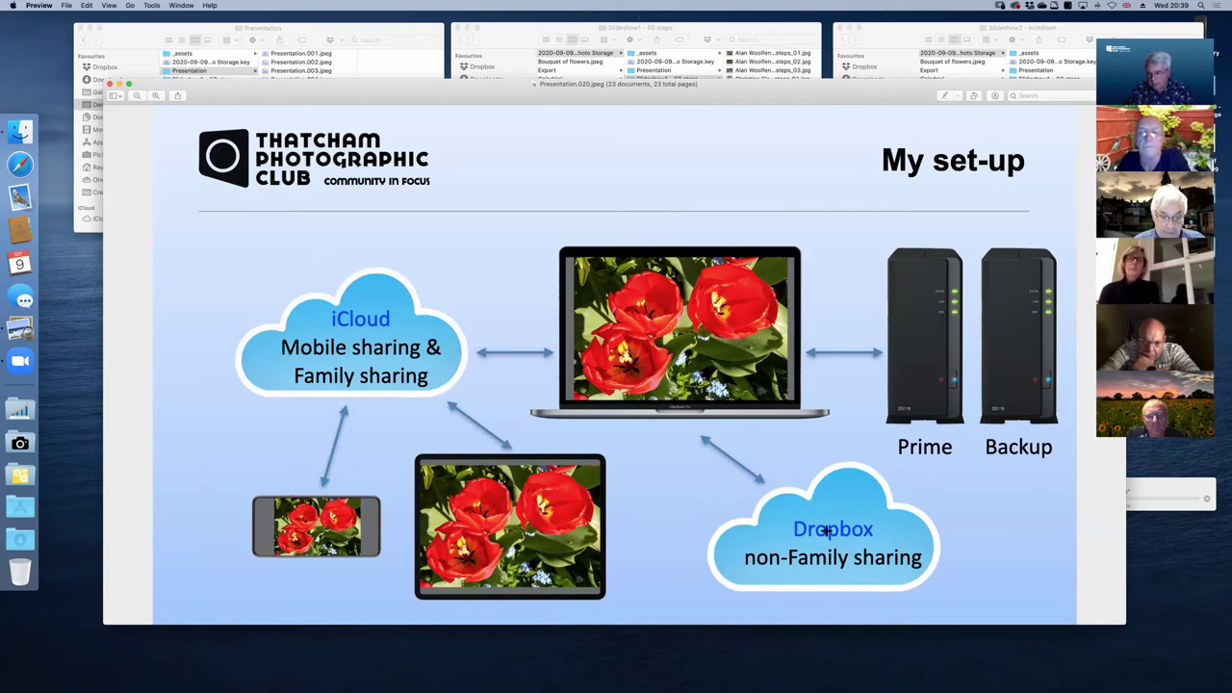
pyautogui.click(1158, 486)
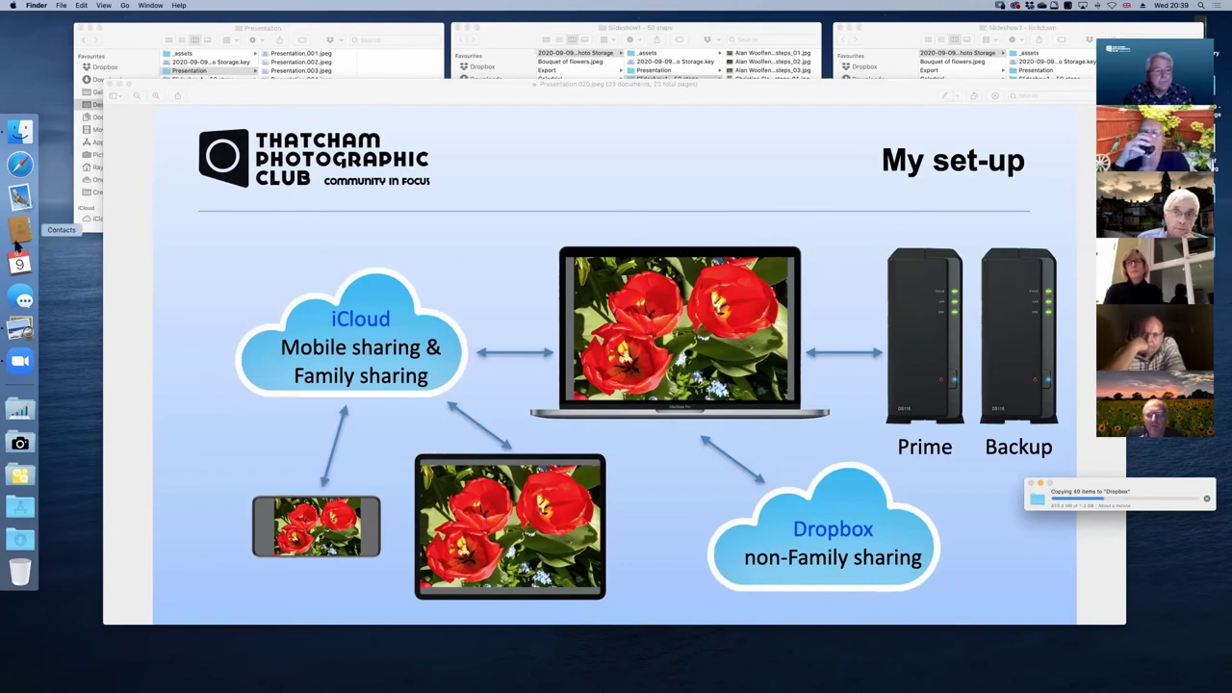
pyautogui.click(21, 133)
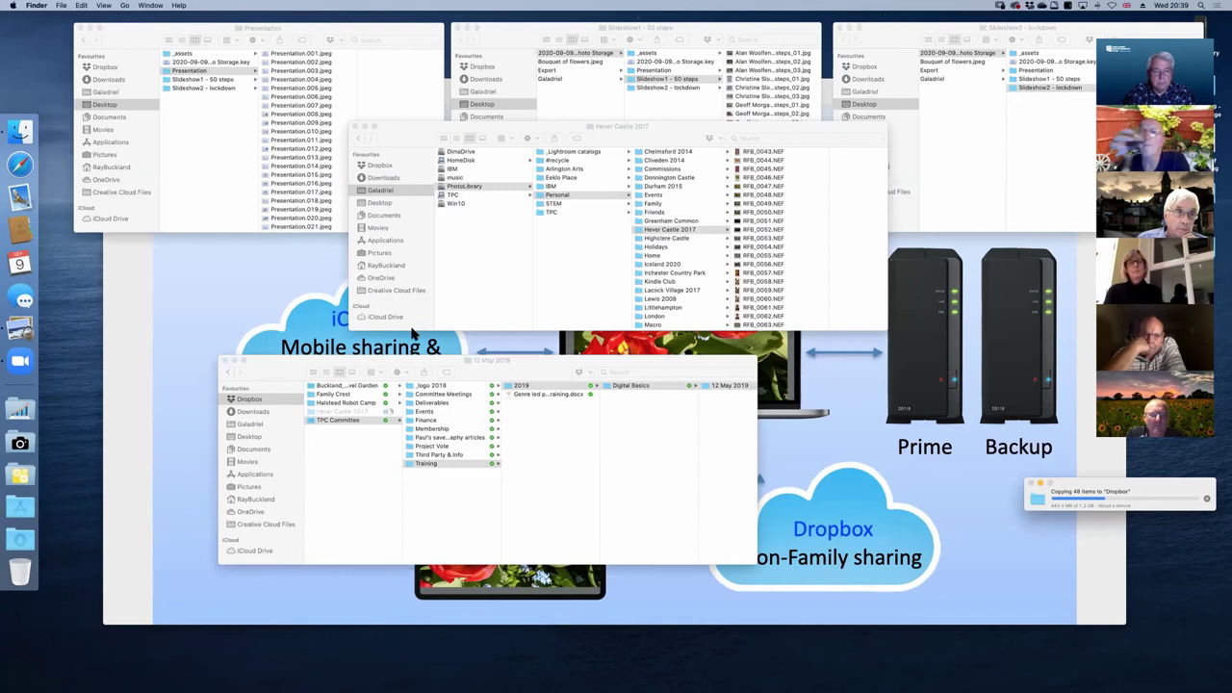
pyautogui.click(378, 413)
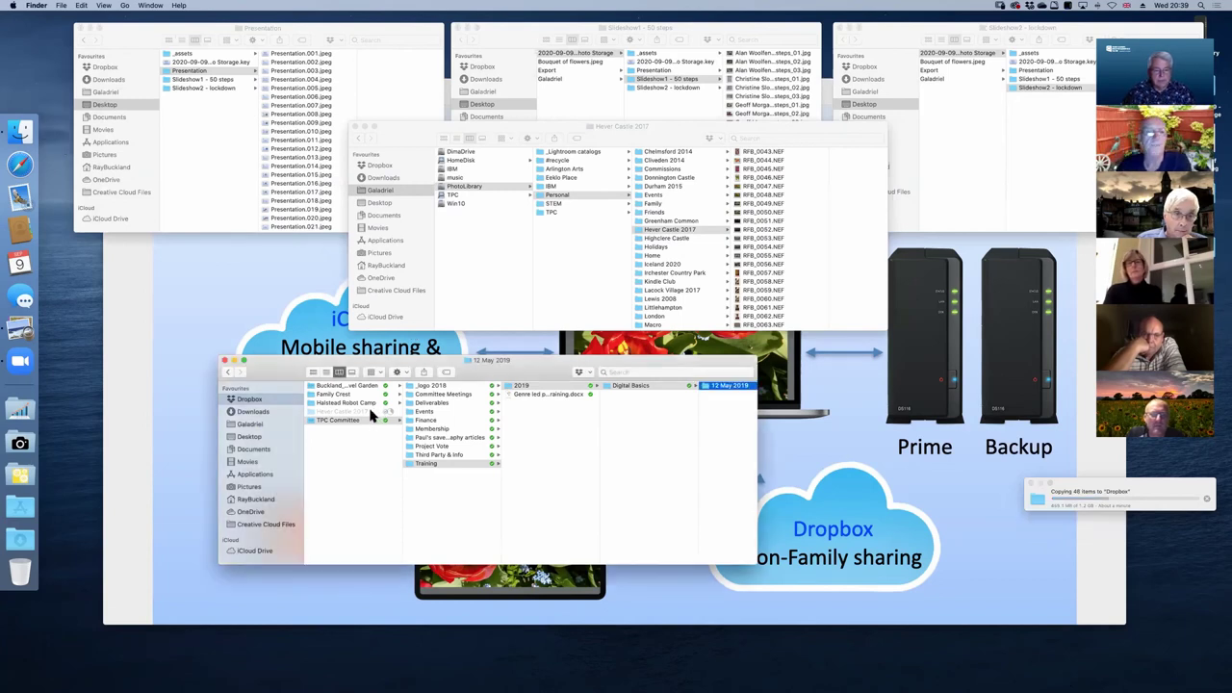
# Open the copied Hever Castle 2017 folder in Dropbox and examine the sync status of its NEF files.
pyautogui.click(373, 412)
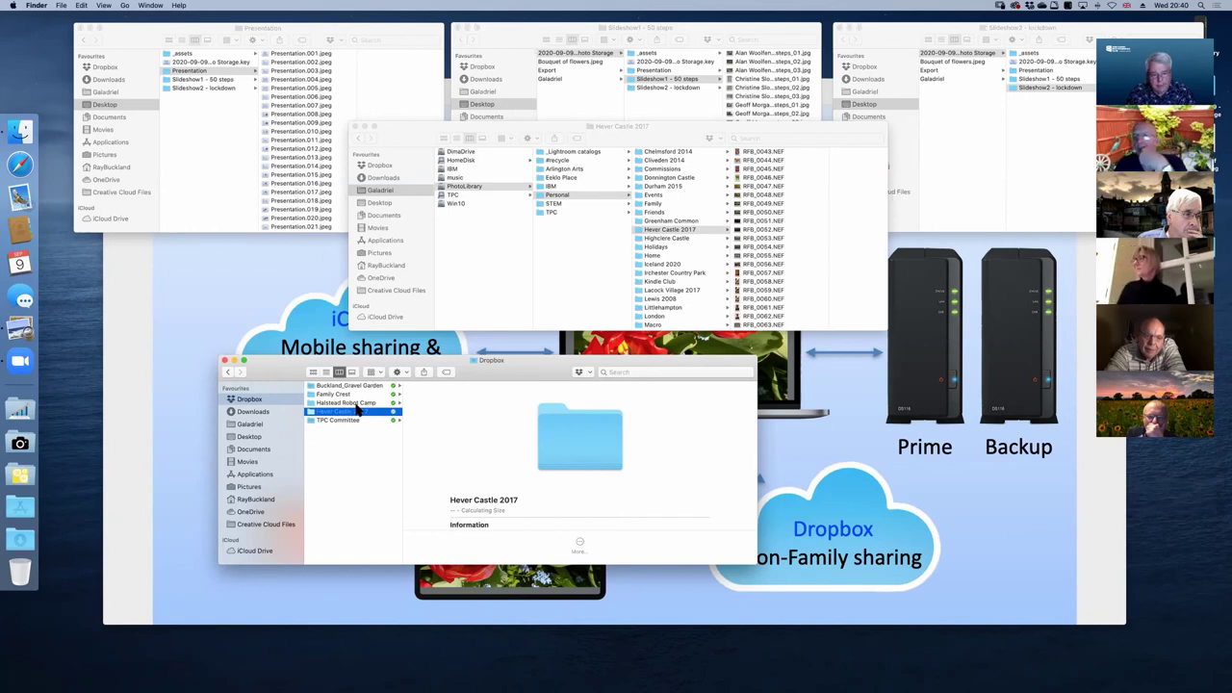
pyautogui.click(356, 411)
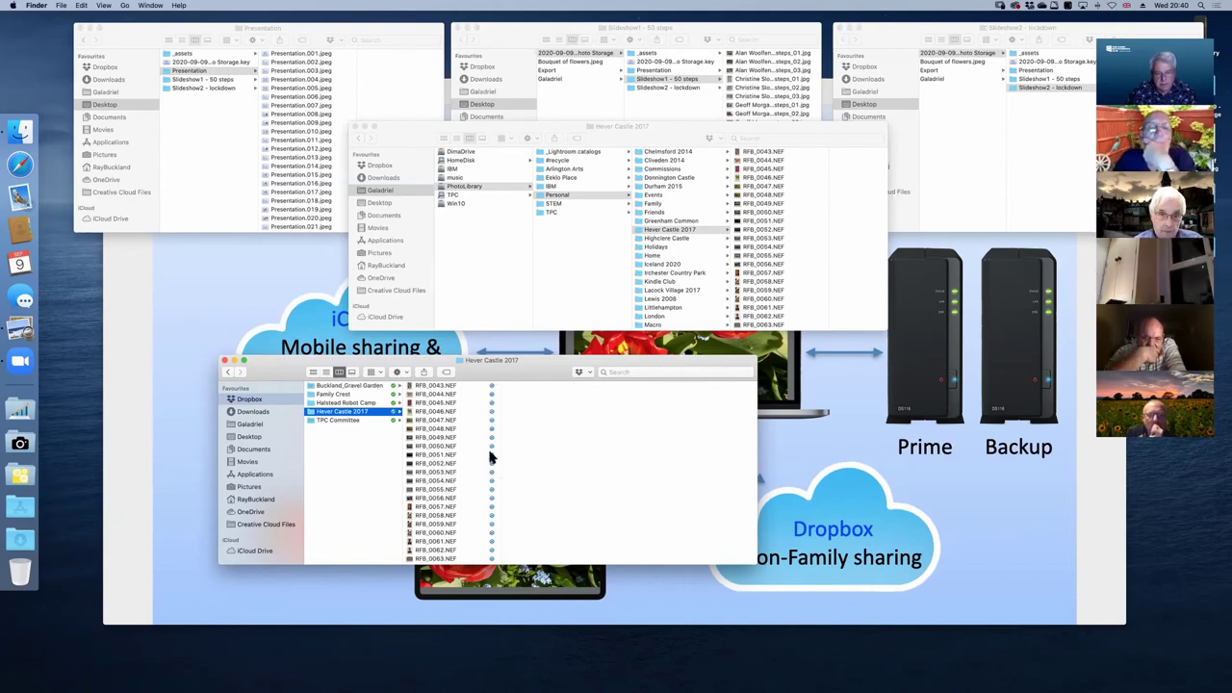
pyautogui.scroll(-10, 474, 431)
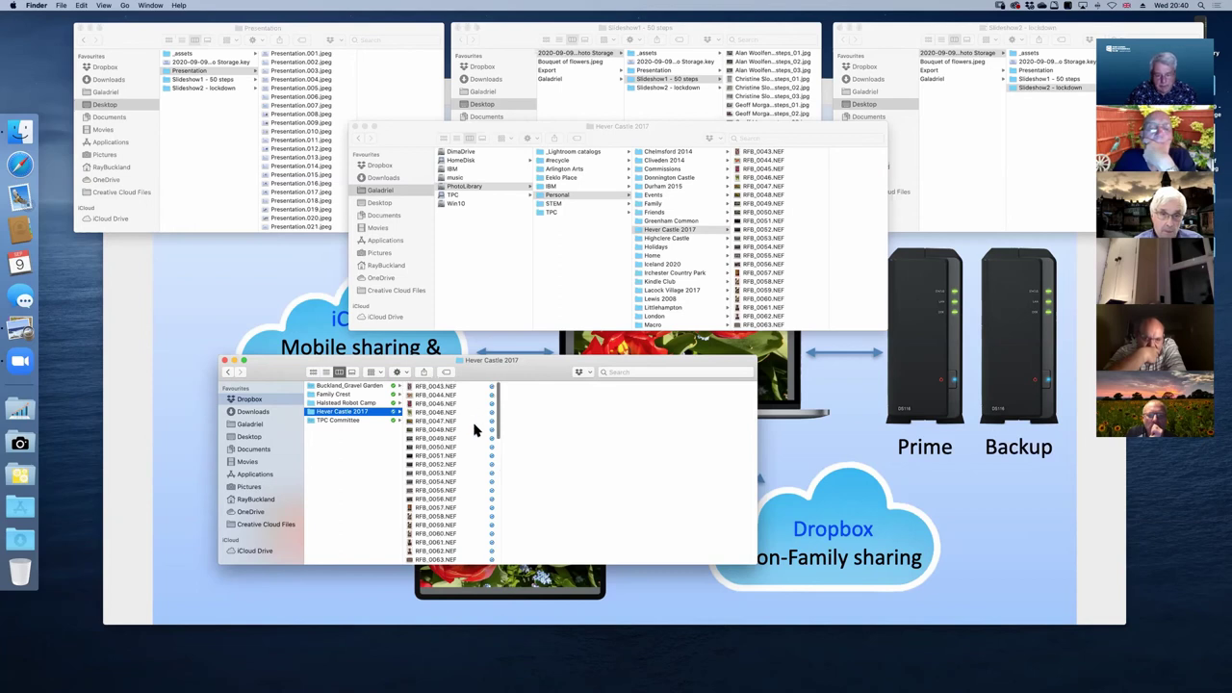
pyautogui.scroll(-6, 476, 453)
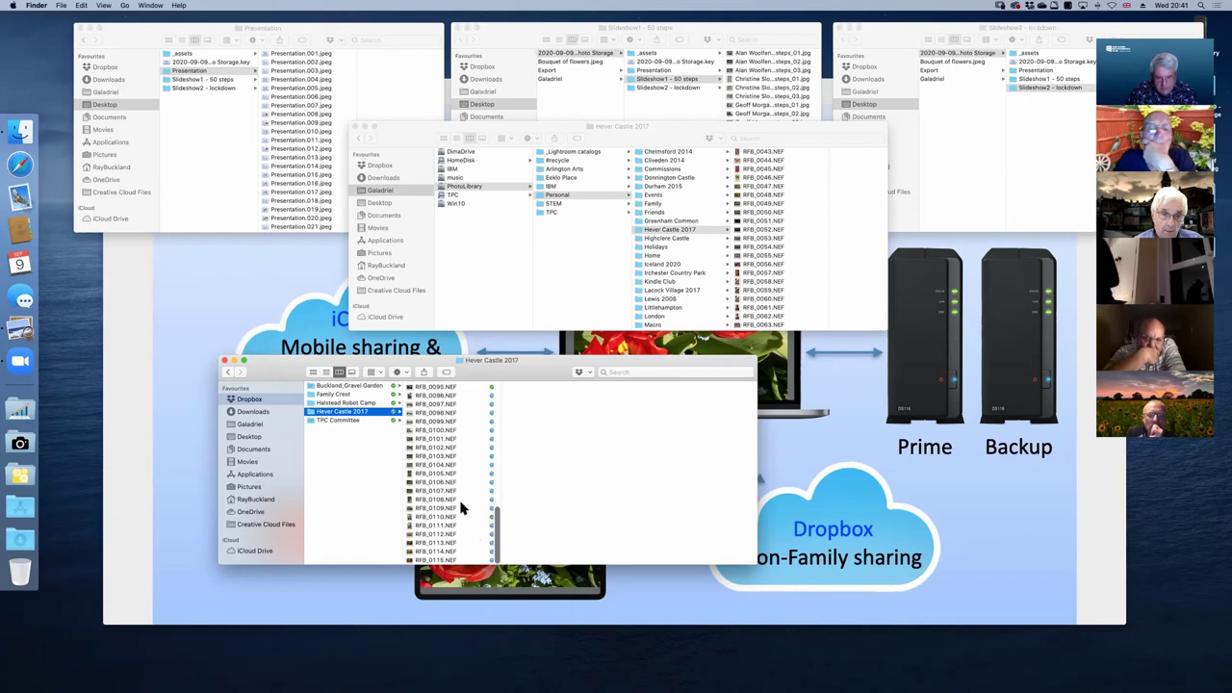
pyautogui.scroll(15, 469, 413)
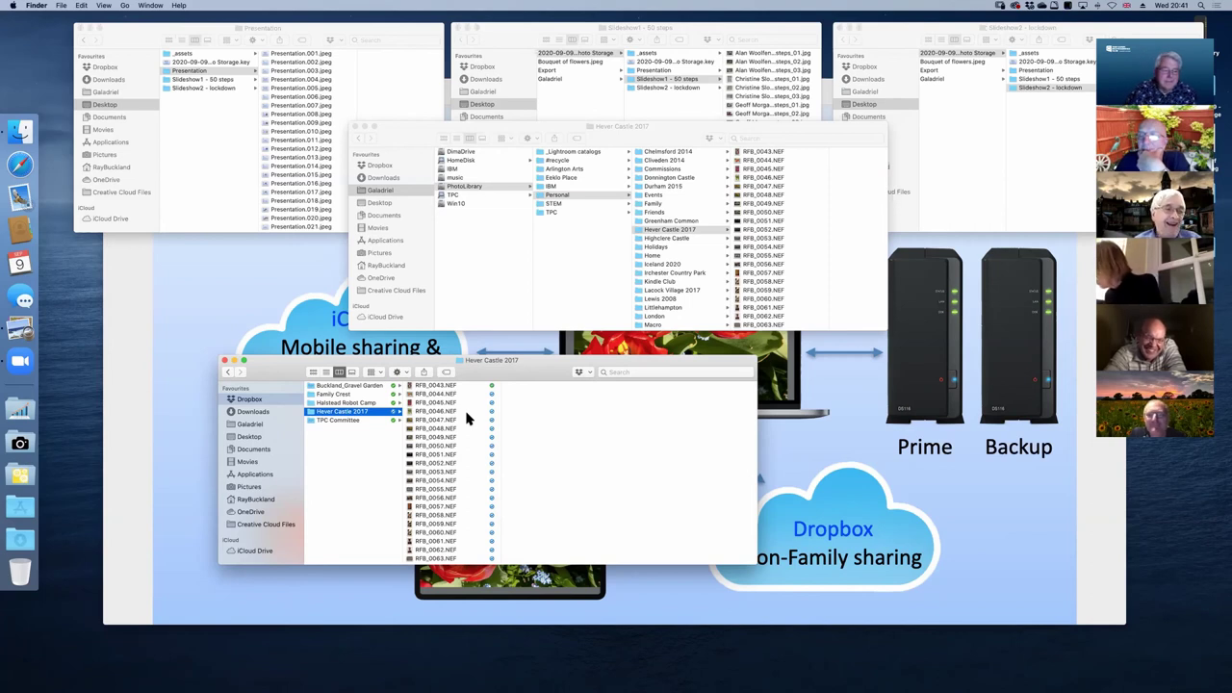
# Move the Hever Castle 2017 folder in Dropbox to the Bin.
pyautogui.rightClick(337, 417)
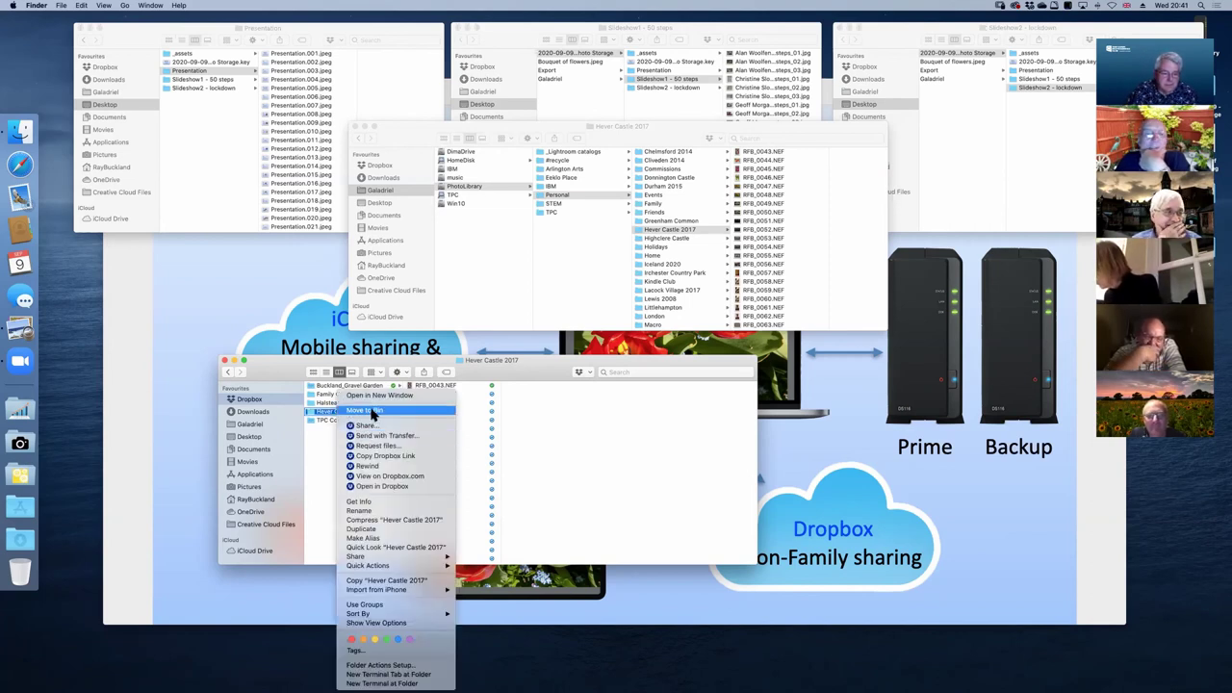
pyautogui.click(375, 414)
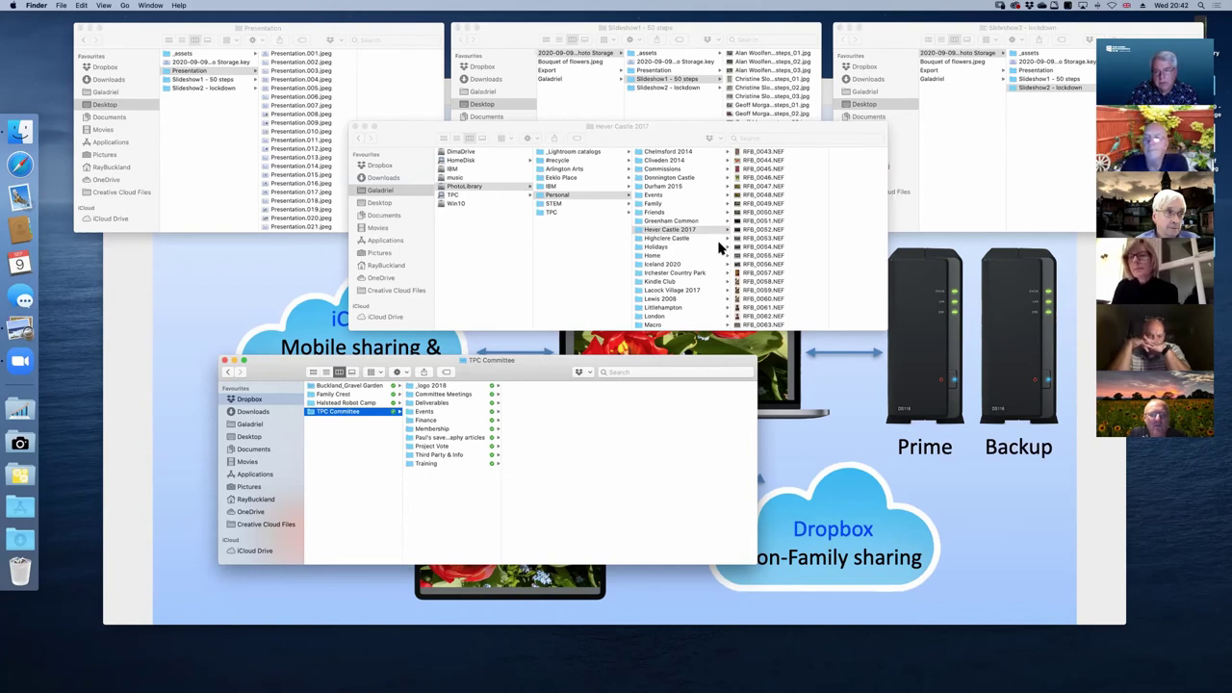
# Try to copy the Hever Castle 2017 folder from PhotoLibrary into Dropbox again.
pyautogui.click(678, 138)
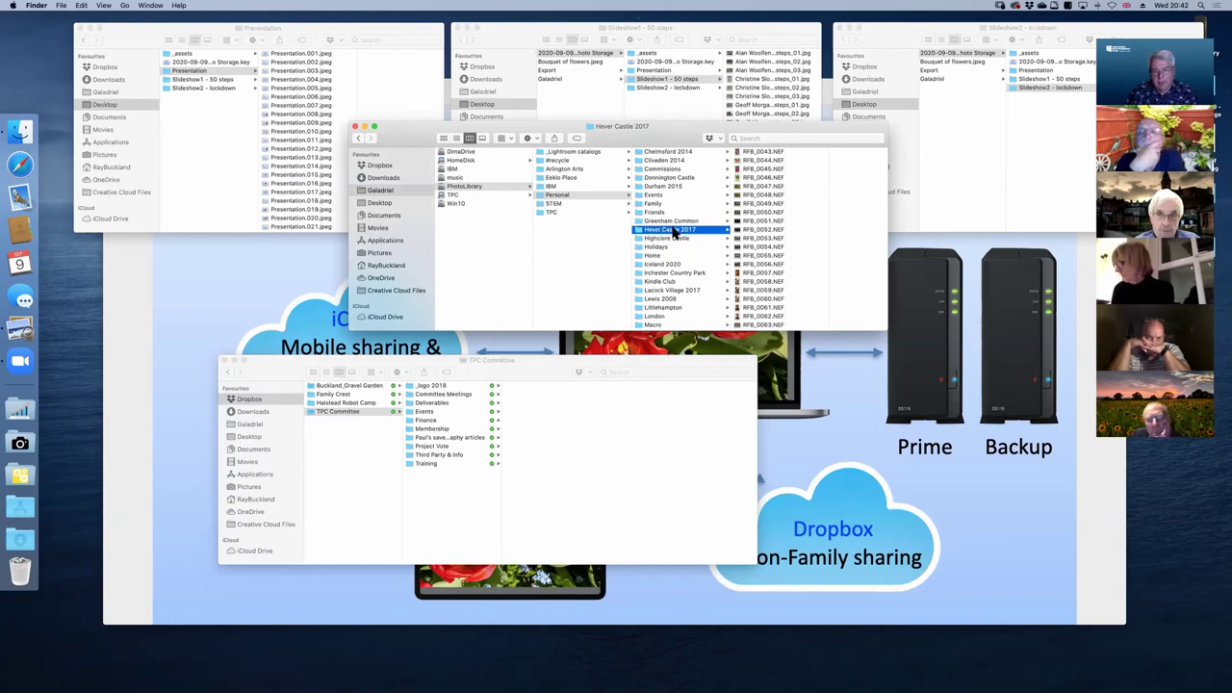
pyautogui.moveTo(675, 232); pyautogui.dragTo(373, 444)
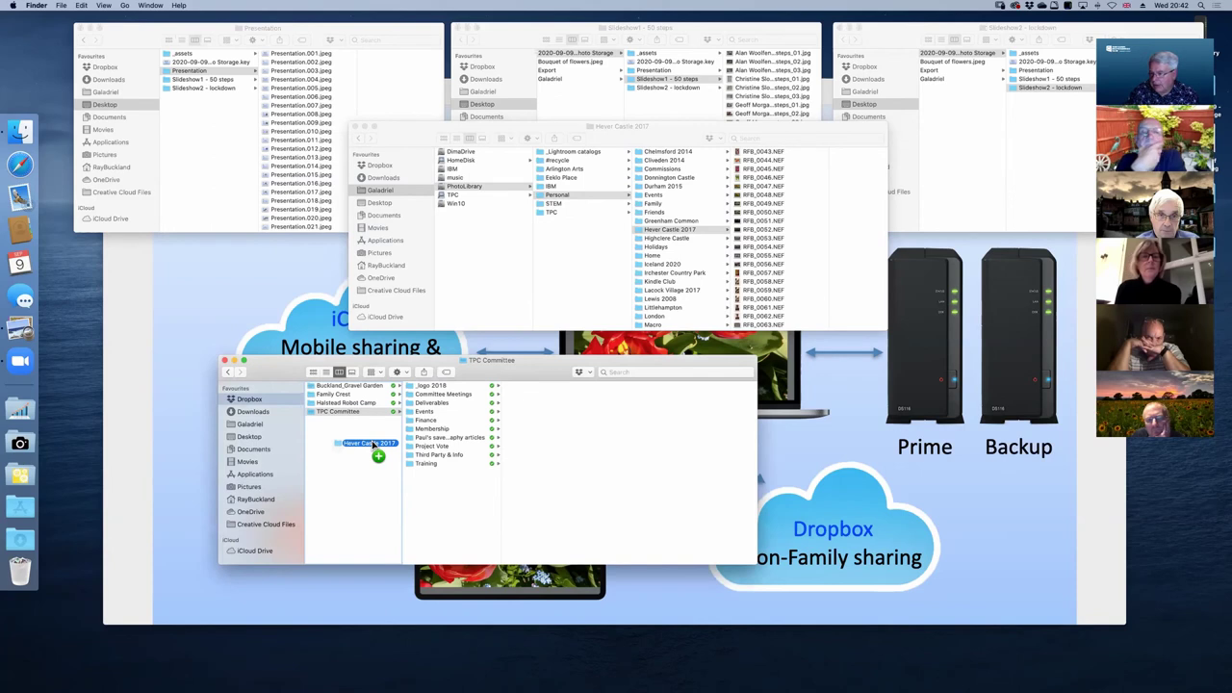
pyautogui.moveTo(373, 445); pyautogui.dragTo(374, 444)
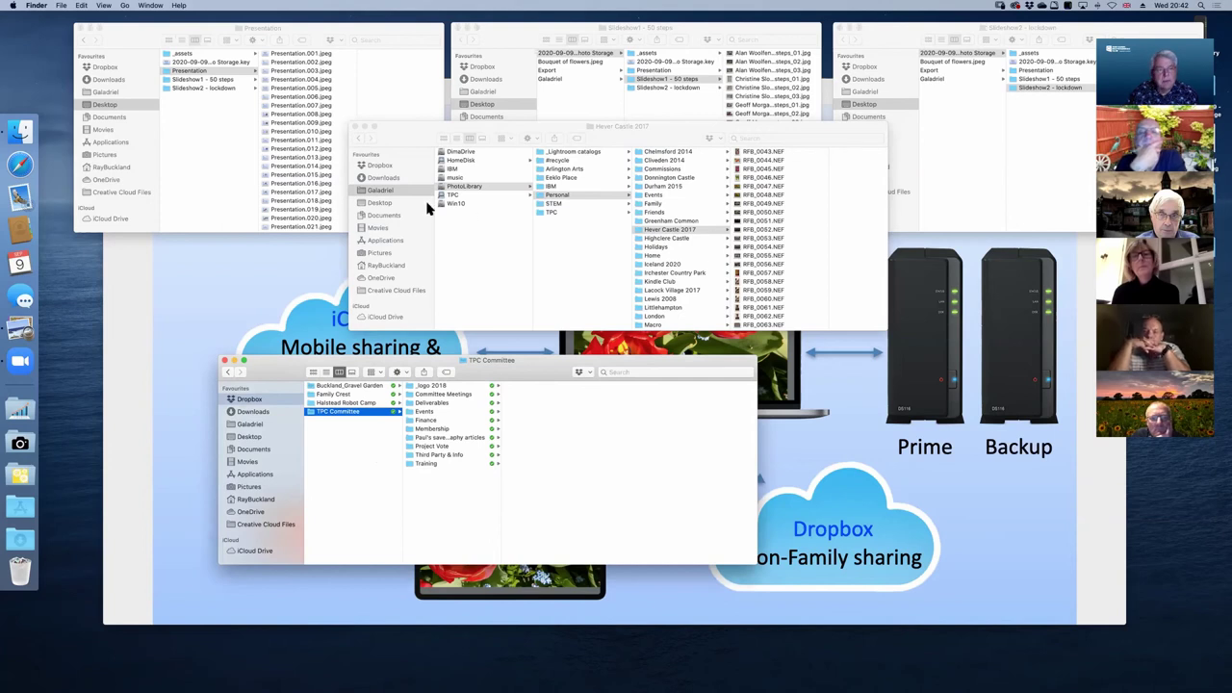
# Show the local Desktop folder in the Finder window that displays Hever Castle 2017.
pyautogui.scroll(-2, 408, 213)
pyautogui.scroll(-2, 402, 228)
pyautogui.scroll(3, 385, 183)
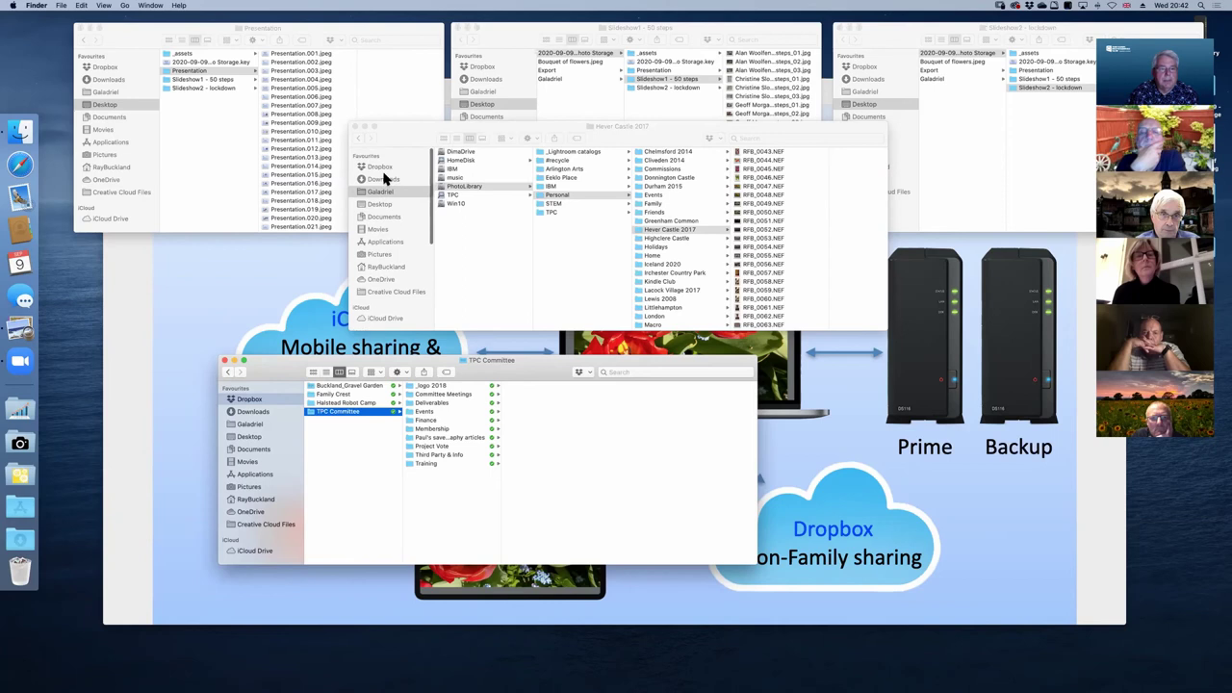
pyautogui.click(391, 203)
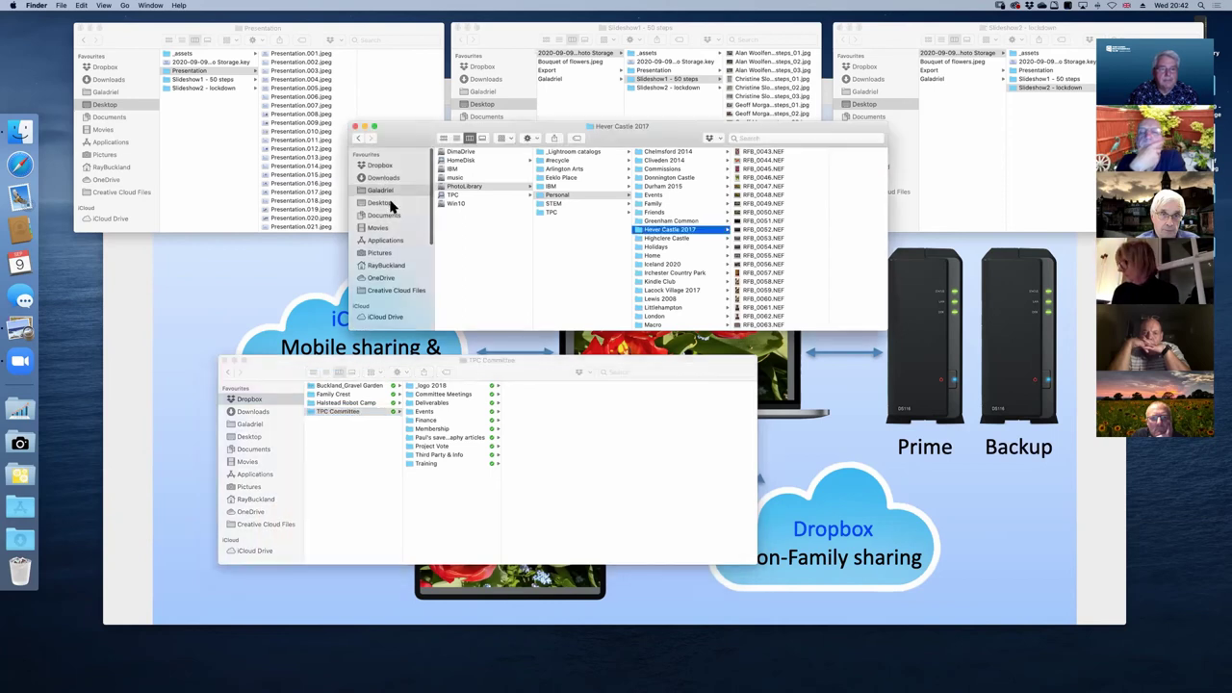
pyautogui.click(393, 203)
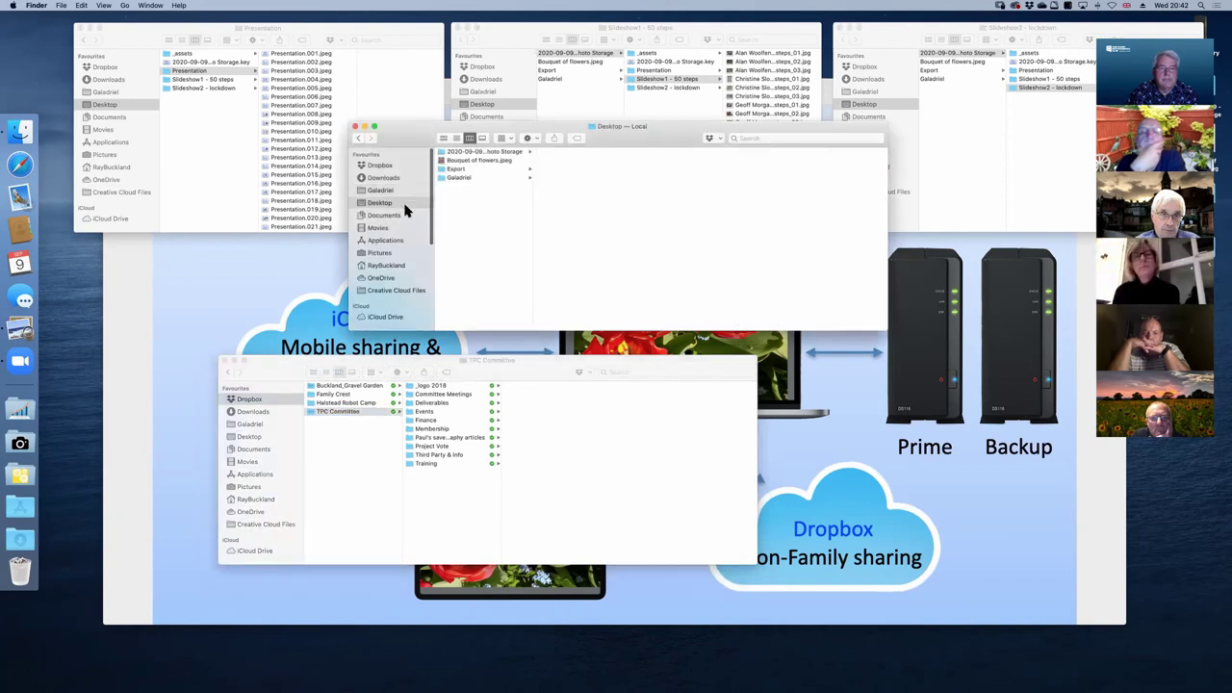
# Try to move Bouquet of flowers.jpeg from the local Desktop into Dropbox.
pyautogui.click(479, 160)
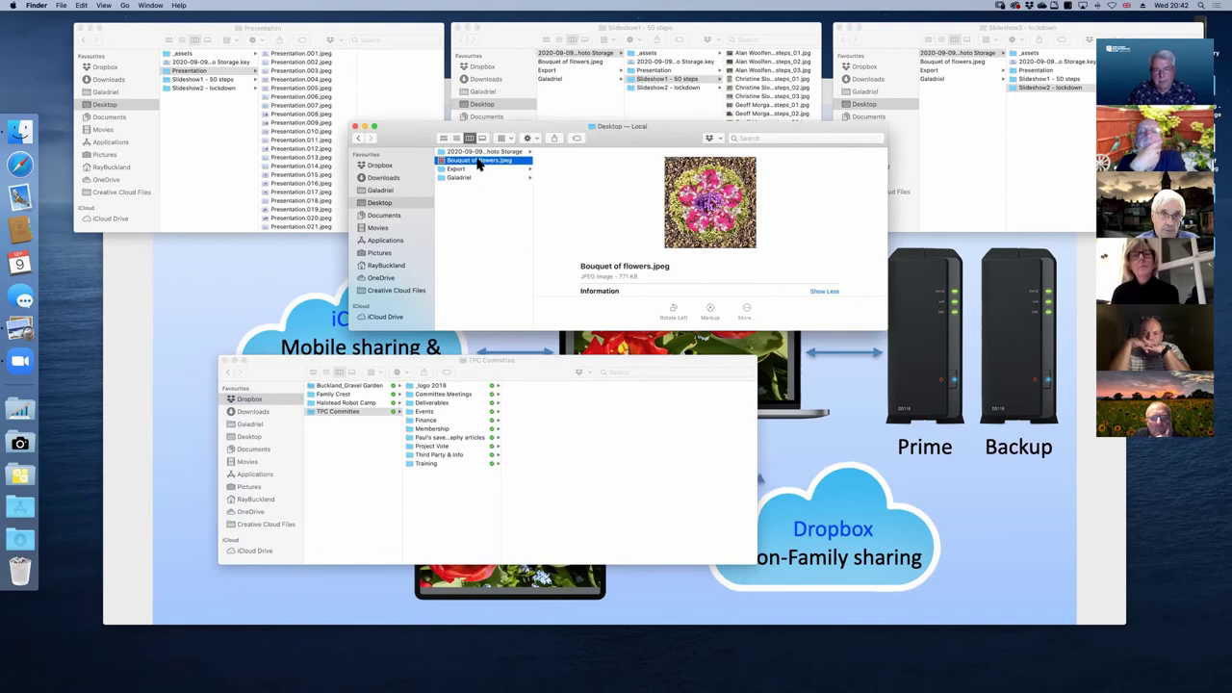
pyautogui.moveTo(478, 163); pyautogui.dragTo(358, 465)
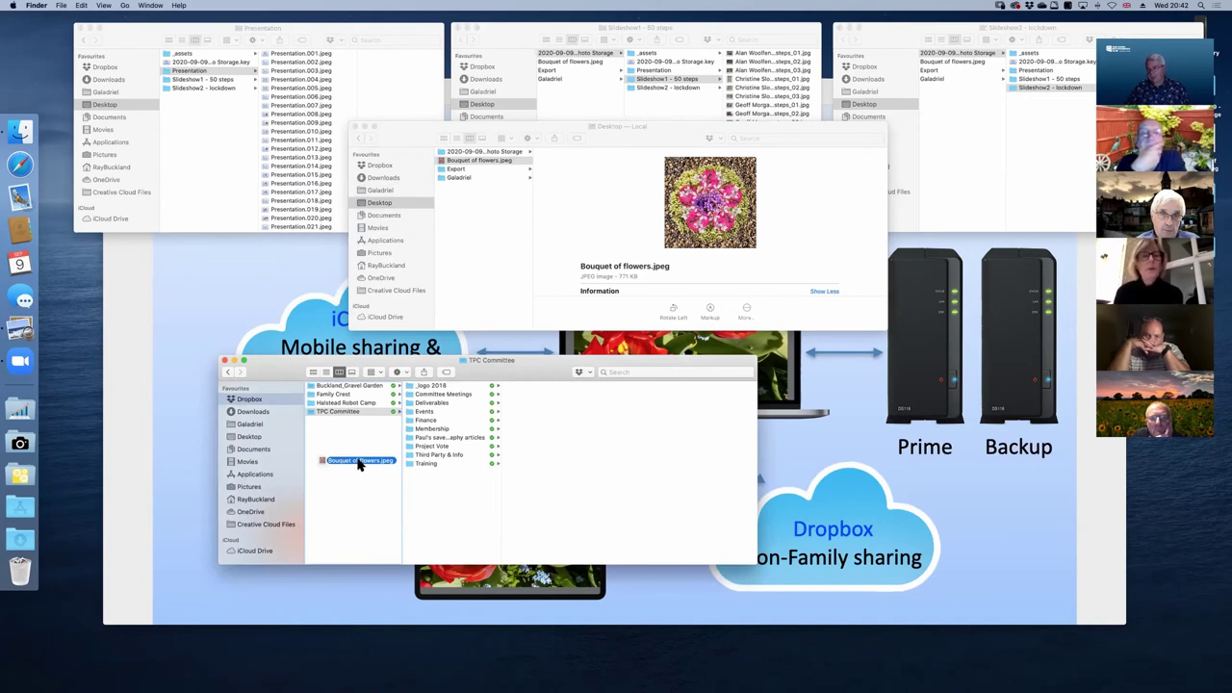
pyautogui.moveTo(359, 465); pyautogui.dragTo(484, 159)
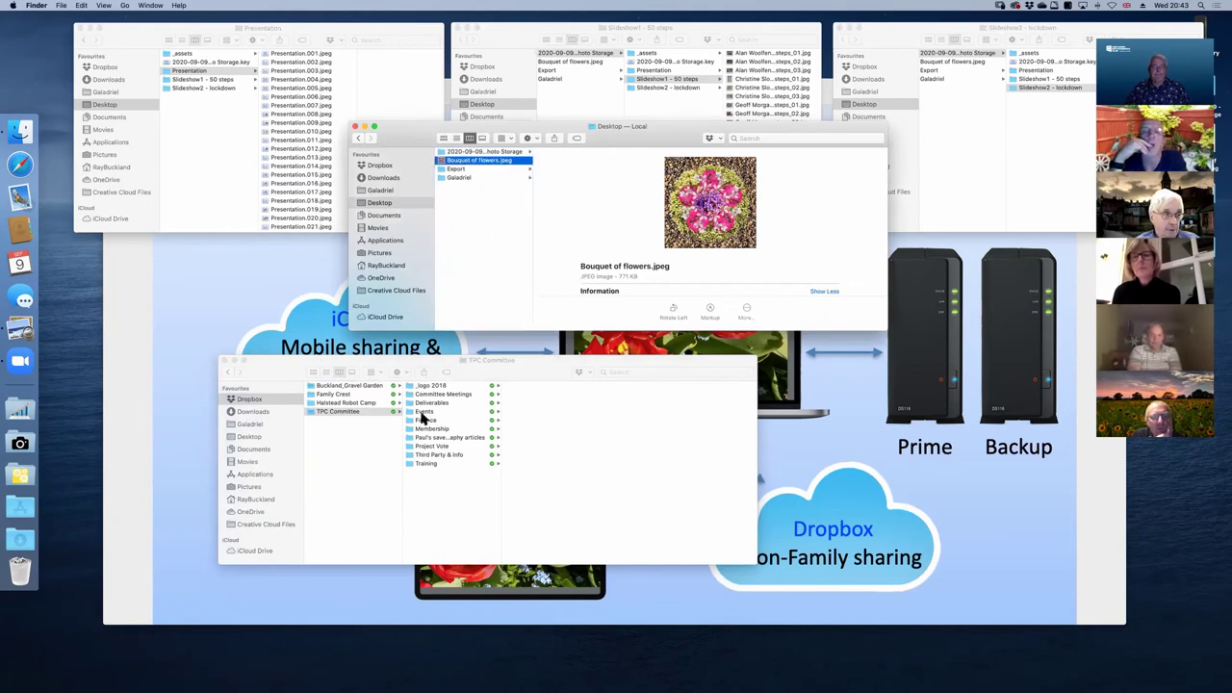
# Examine the Dropbox sharing options available for the TPC Committee folder, leaving the folder unchanged.
pyautogui.rightClick(358, 412)
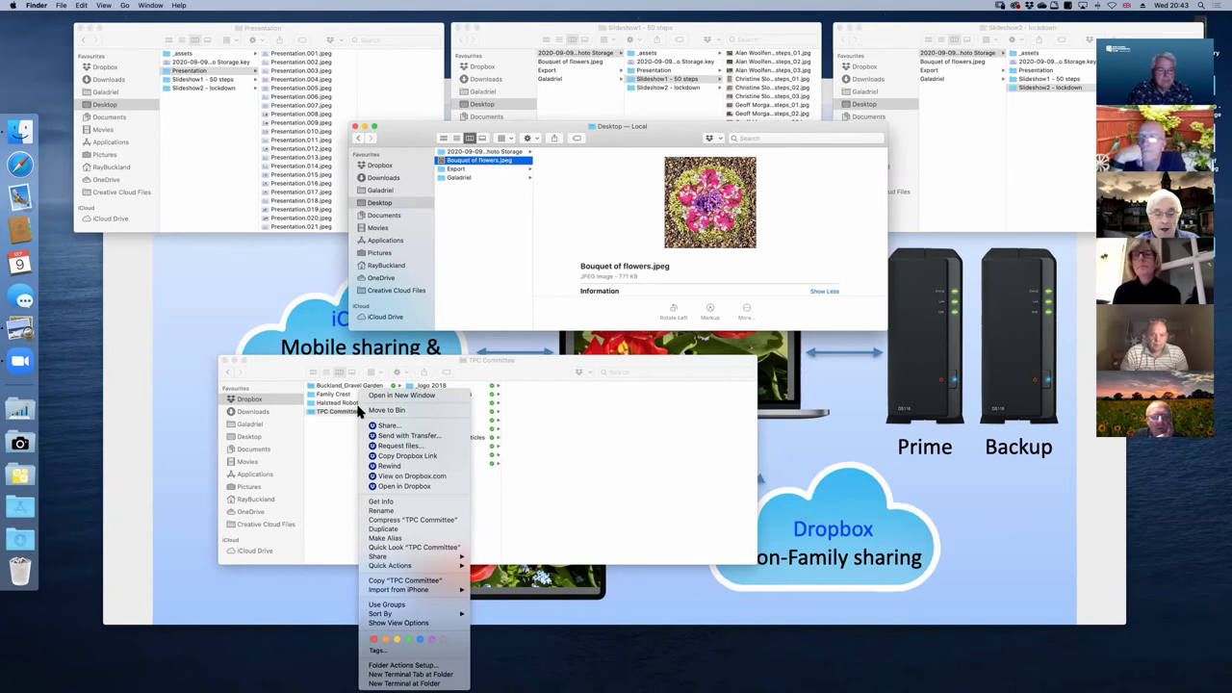
pyautogui.click(339, 367)
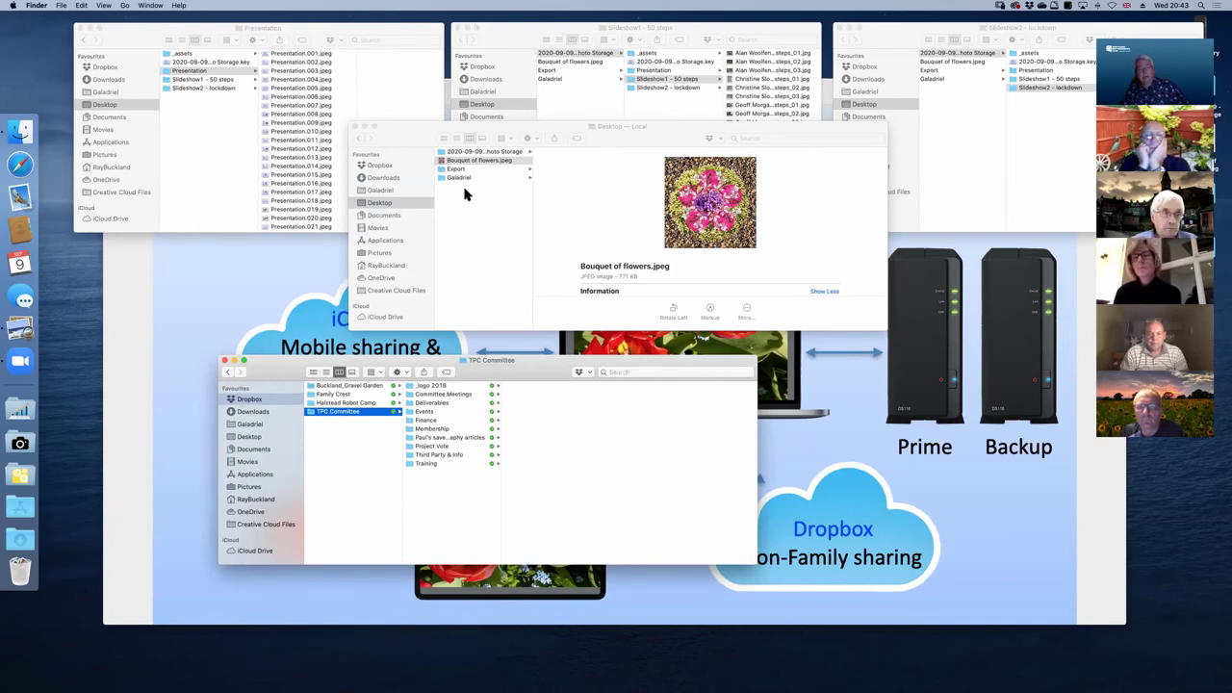
# Close the local Desktop and TPC Committee Finder windows and bring the My set-up slide in Preview to the front.
pyautogui.click(413, 144)
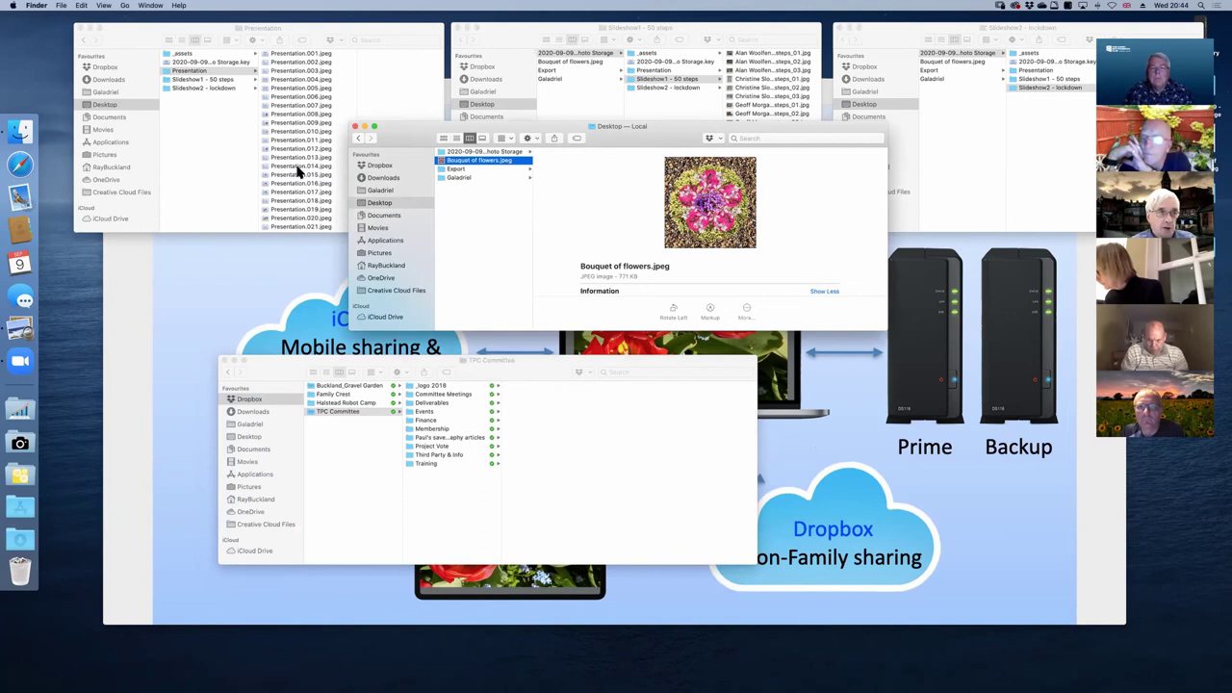
pyautogui.click(356, 127)
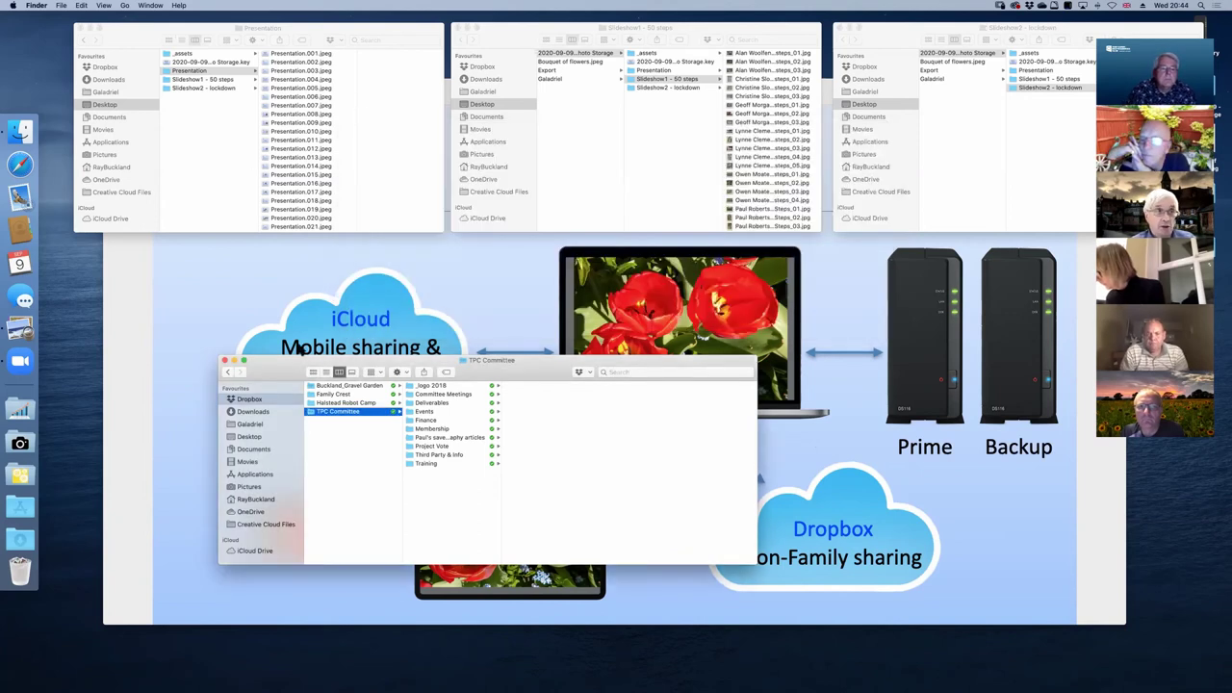
pyautogui.click(226, 361)
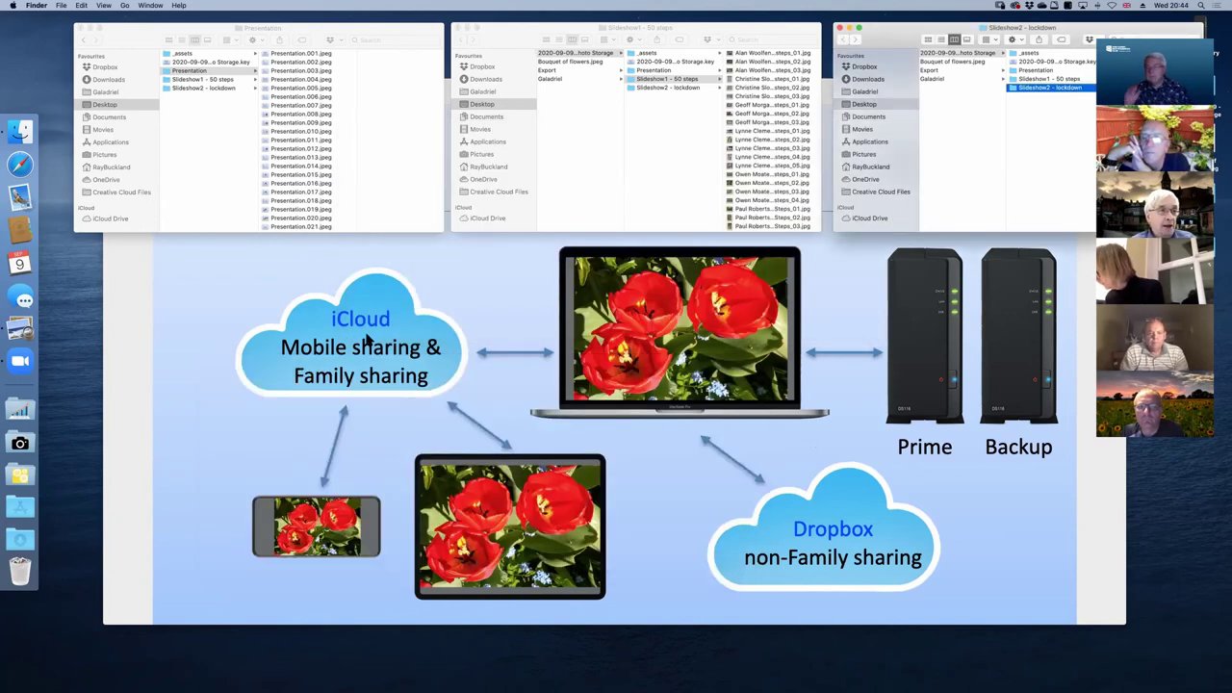
pyautogui.click(136, 372)
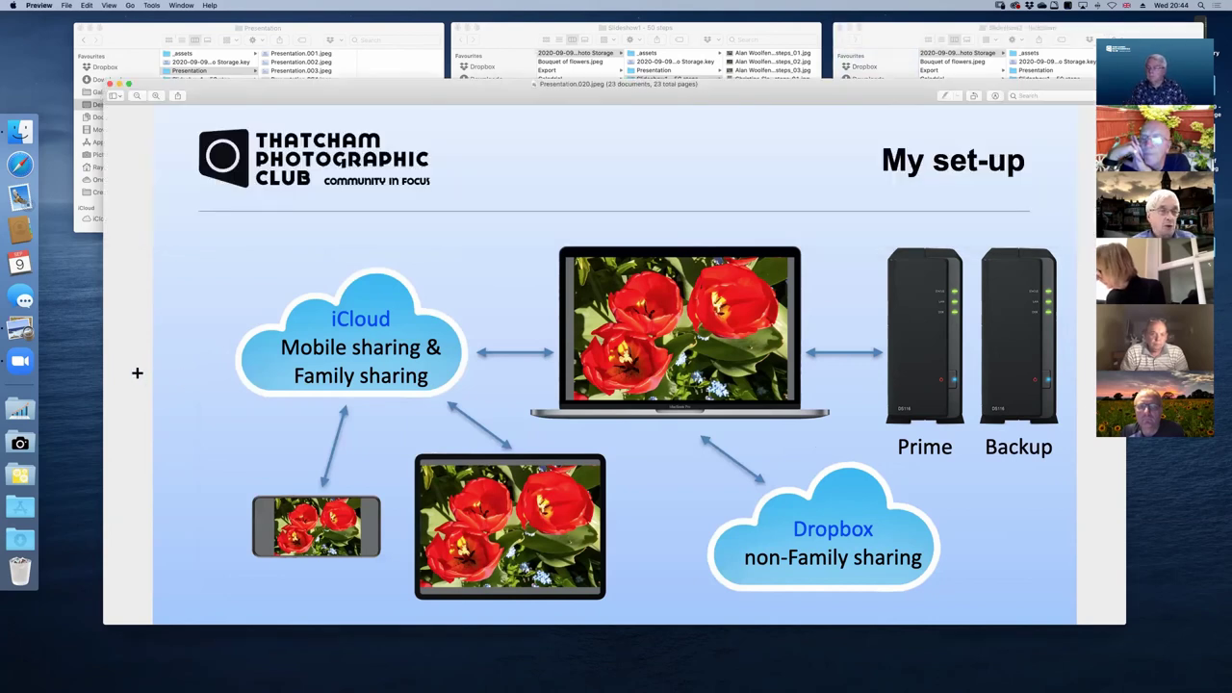